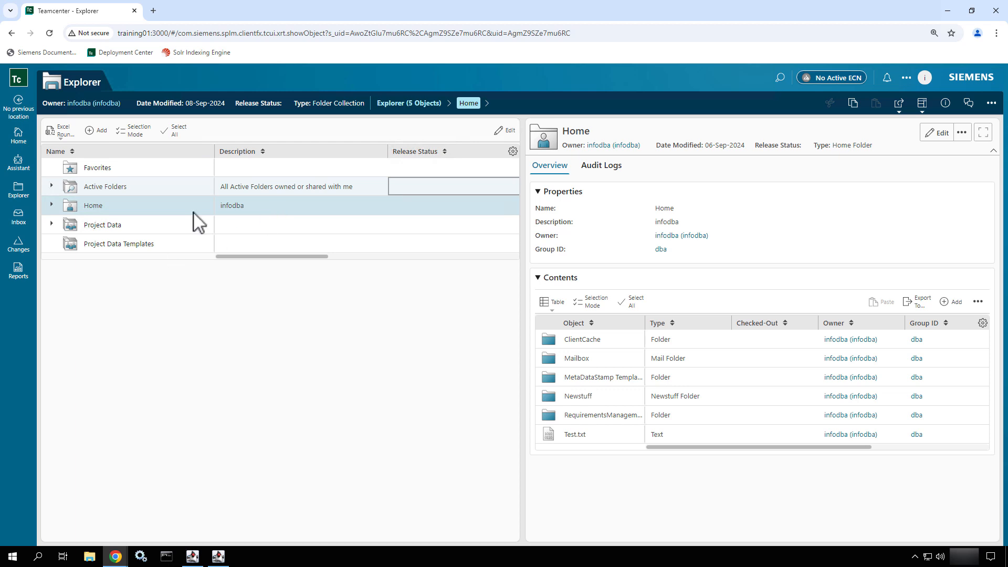
# Search all categories for Grinding
pyautogui.click(781, 77)
pyautogui.click(679, 77)
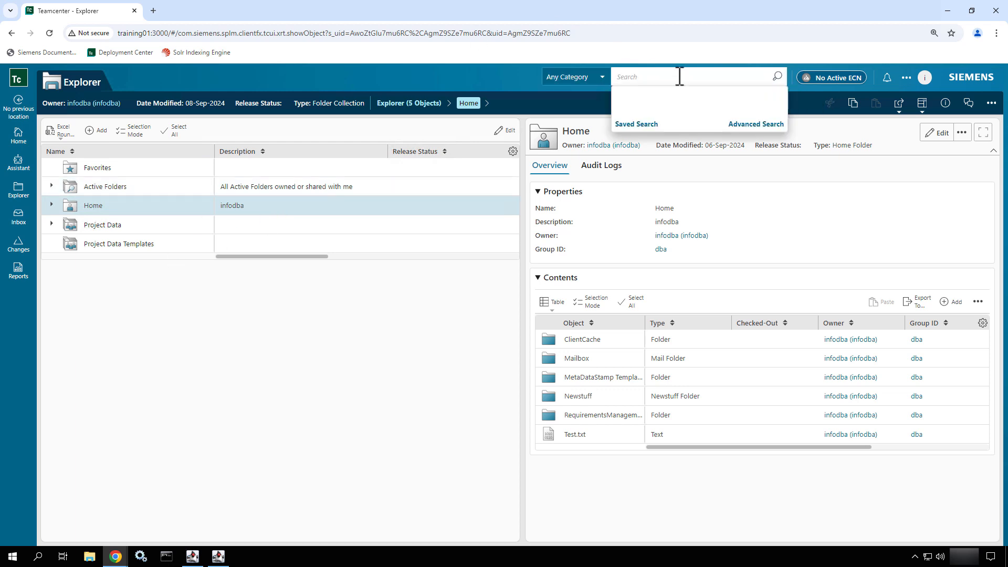
pyautogui.write('Grinding')
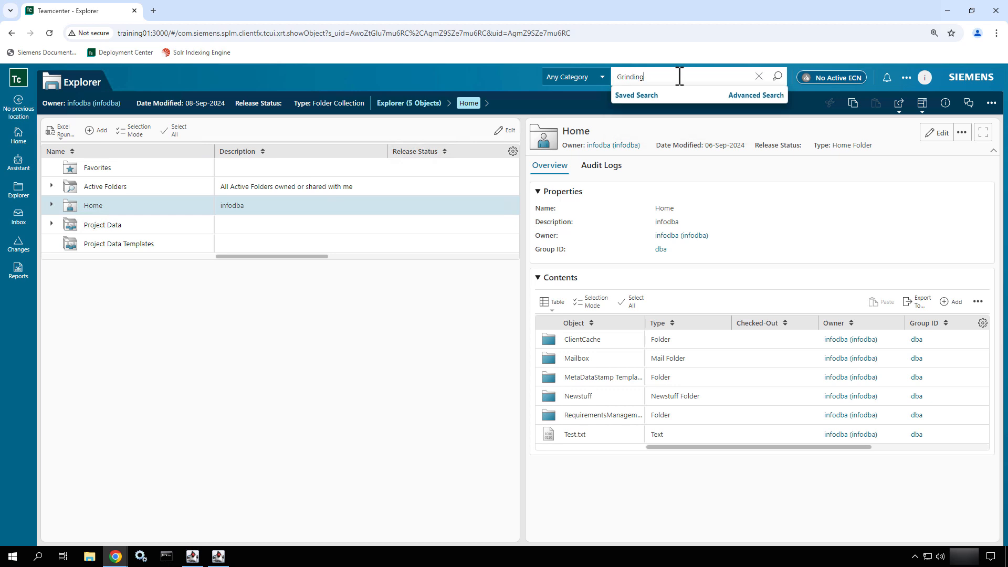
pyautogui.press('Return')
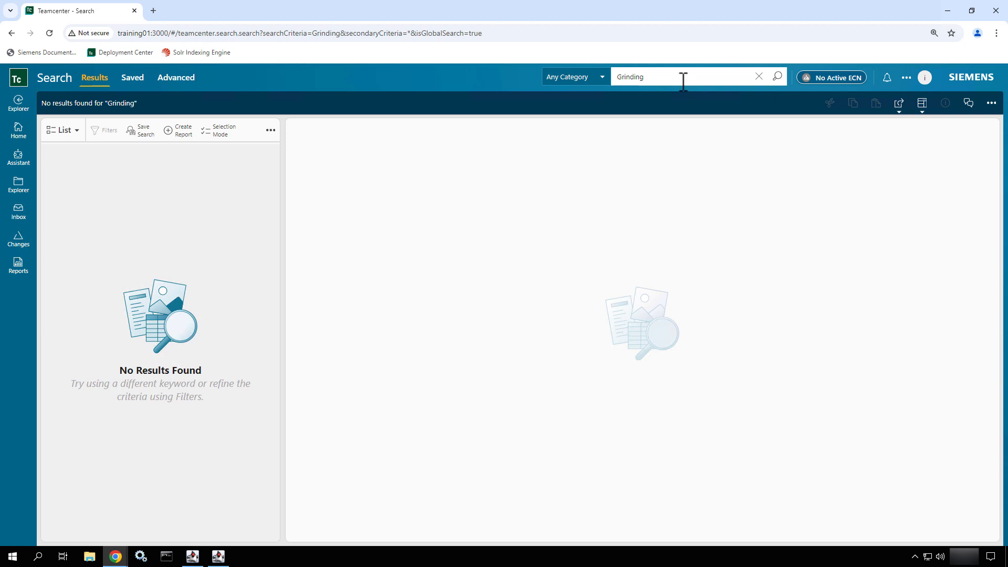
# Replace the search term with 090 and run the search
pyautogui.click(614, 78)
pyautogui.press('BackSpace')
pyautogui.write('0')
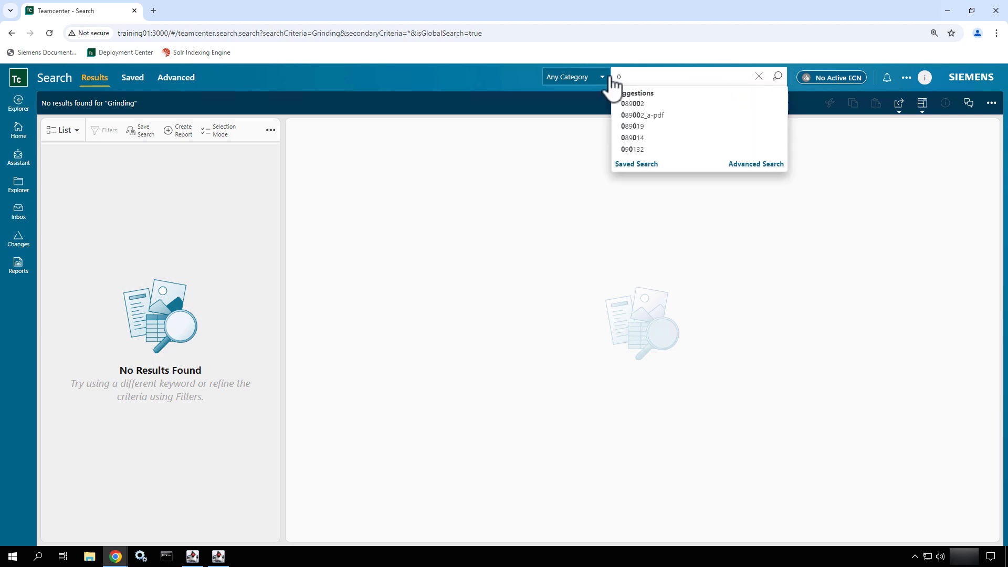
pyautogui.write('90')
pyautogui.press('Return')
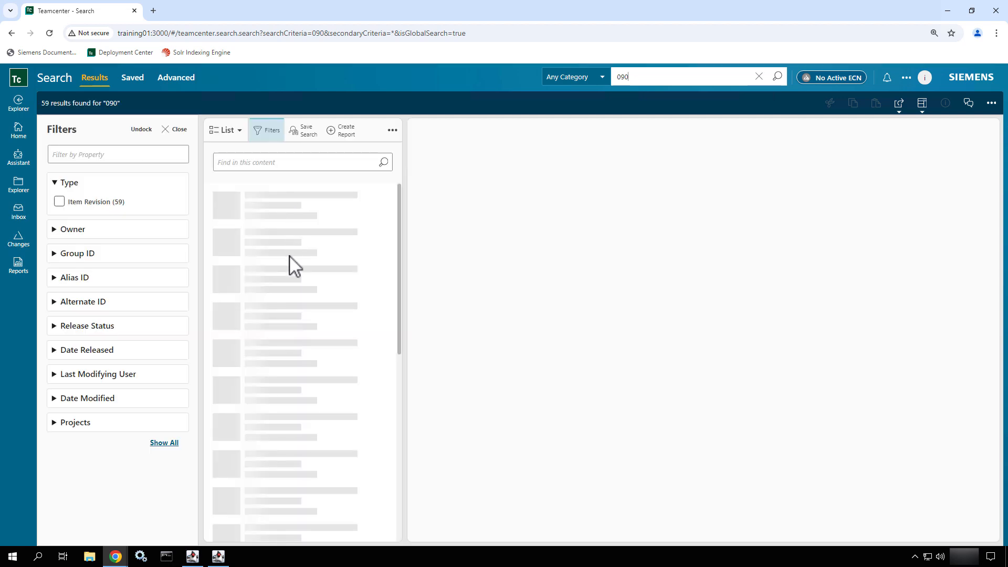
# Open the ASSY,GRINDING,CUSTOM assembly (090130) from the search results and select its top-level line
pyautogui.scroll(-10, 294, 292)
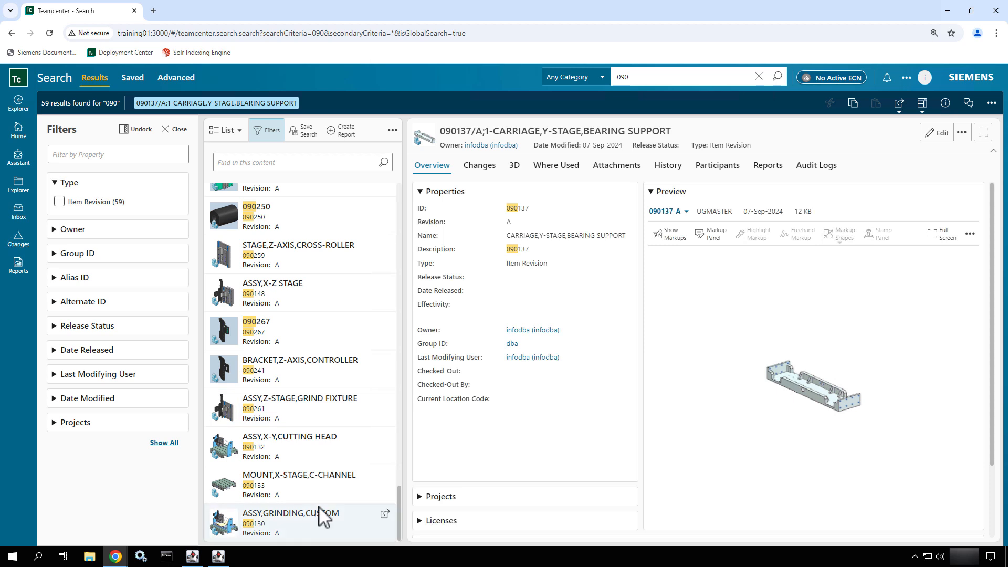
pyautogui.click(386, 514)
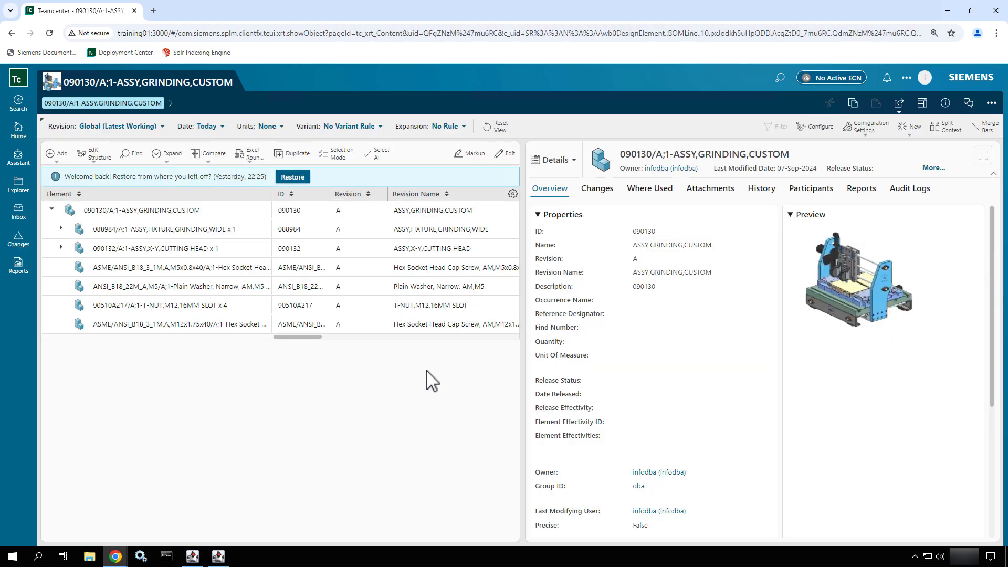
pyautogui.click(229, 215)
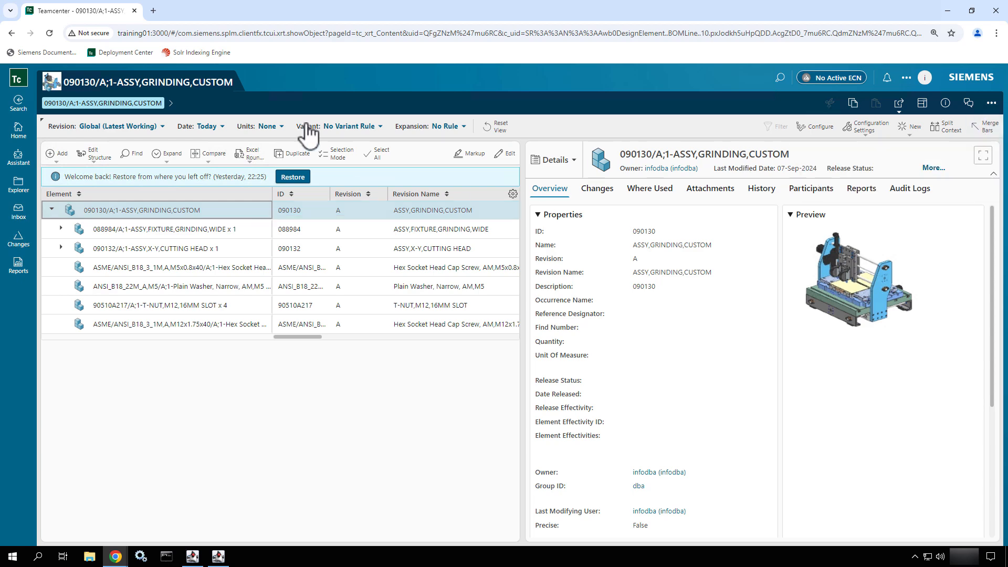
# Narrow the browser window to inspect the collapsed structure configuration options, and restore the window to full screen
pyautogui.doubleClick(475, 13)
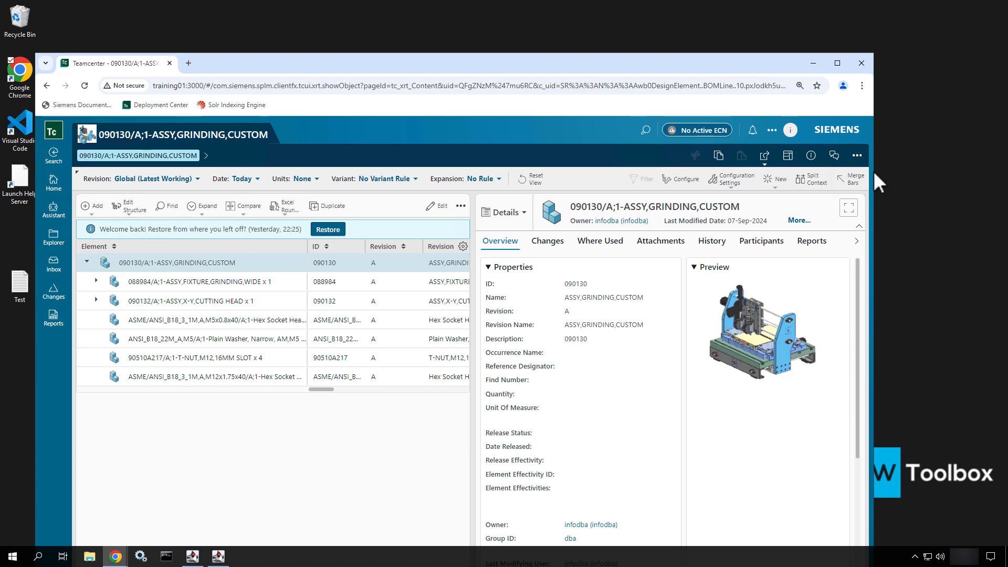
pyautogui.moveTo(874, 171); pyautogui.dragTo(298, 218)
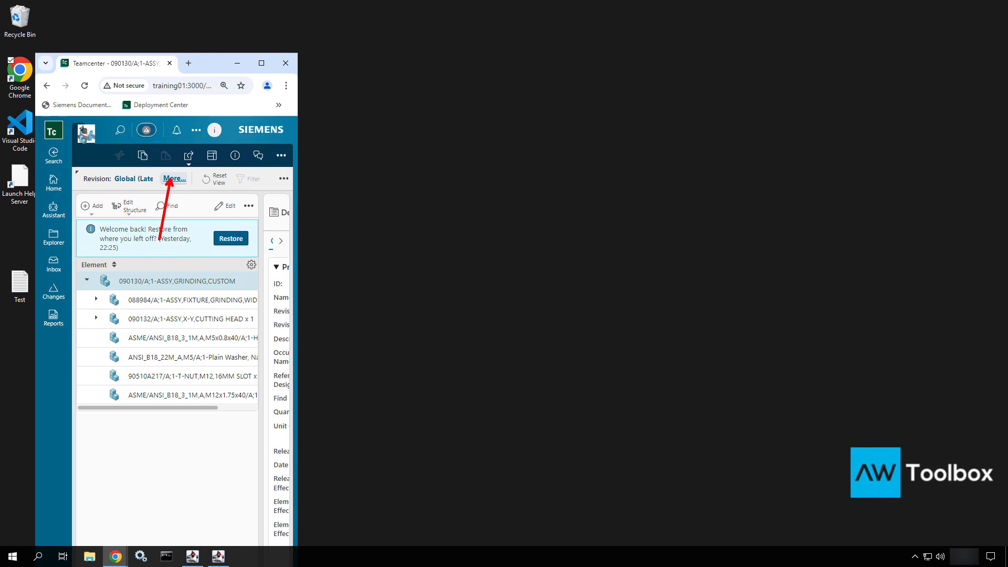
pyautogui.click(177, 180)
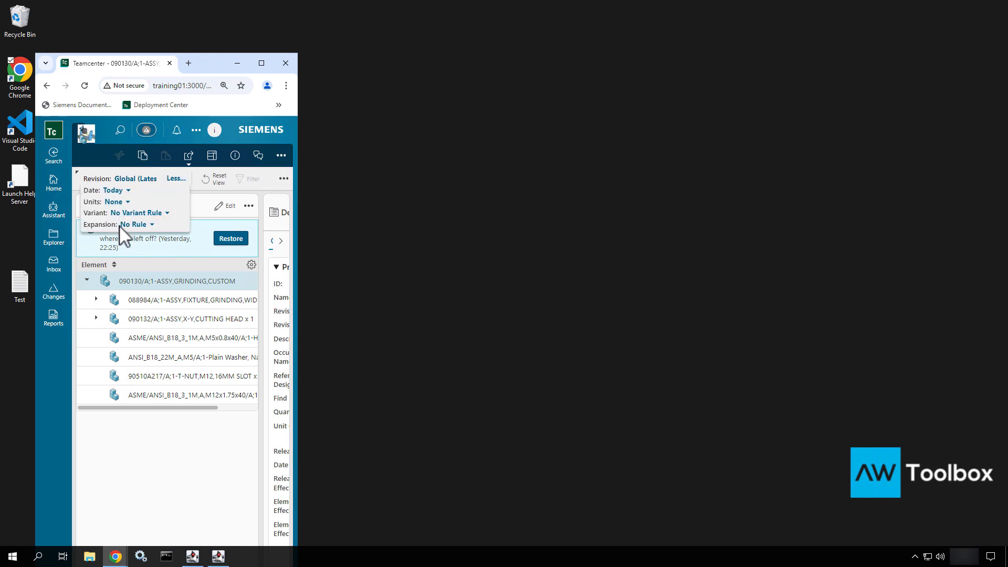
pyautogui.click(177, 180)
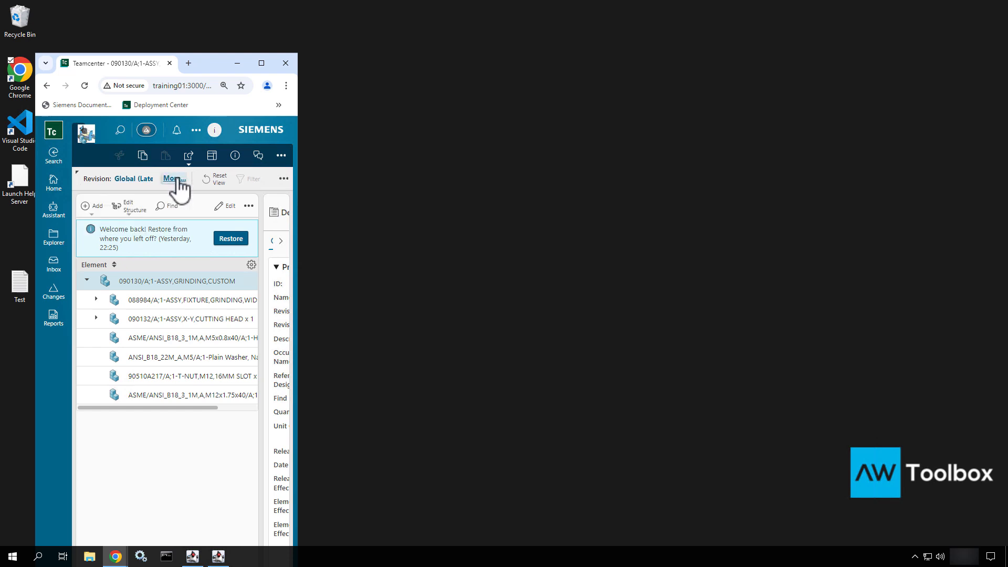
pyautogui.click(262, 63)
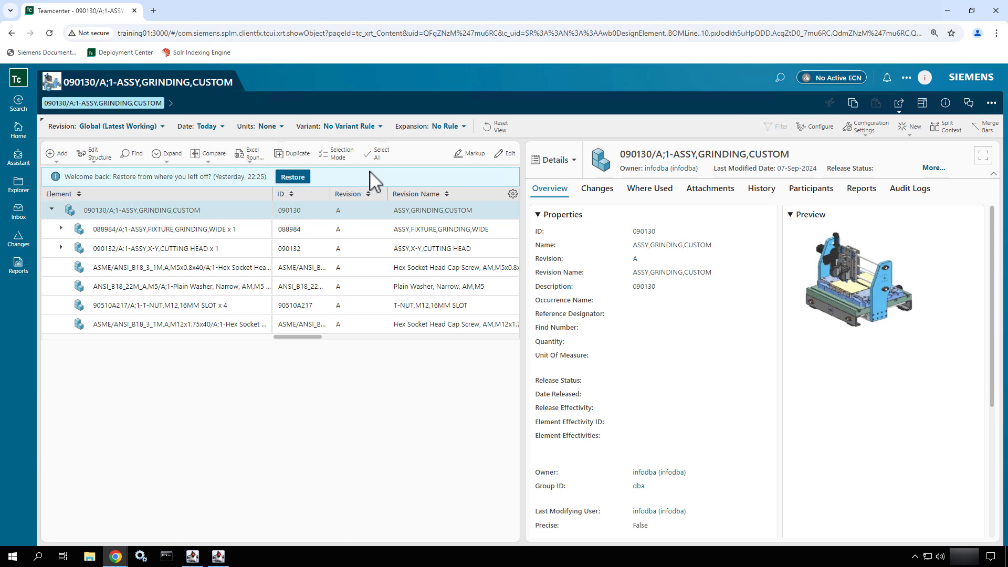
# Select the ASSY,FIXTURE,GRINDING,WIDE subassembly and review its additional commands and context commands
pyautogui.click(225, 242)
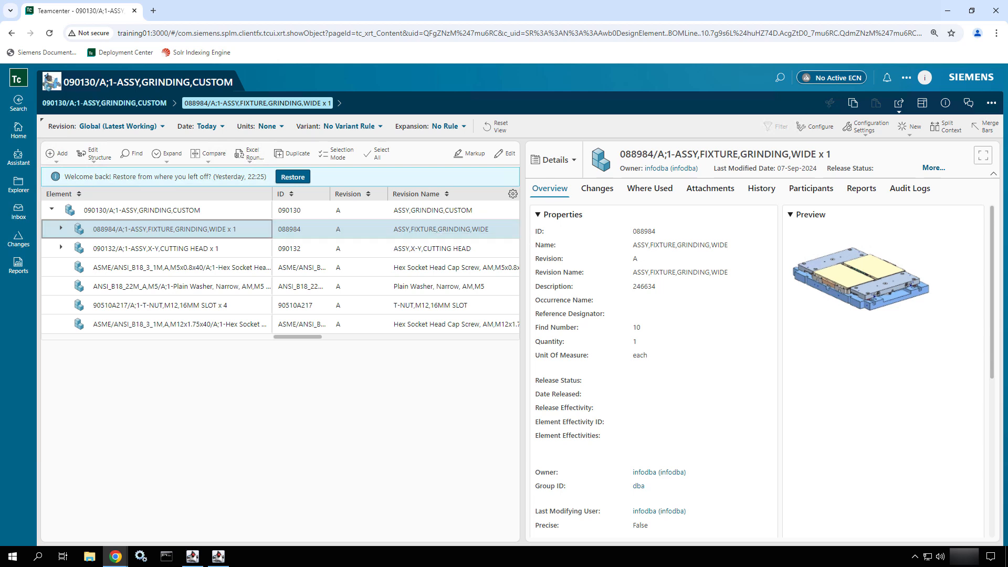
pyautogui.click(994, 101)
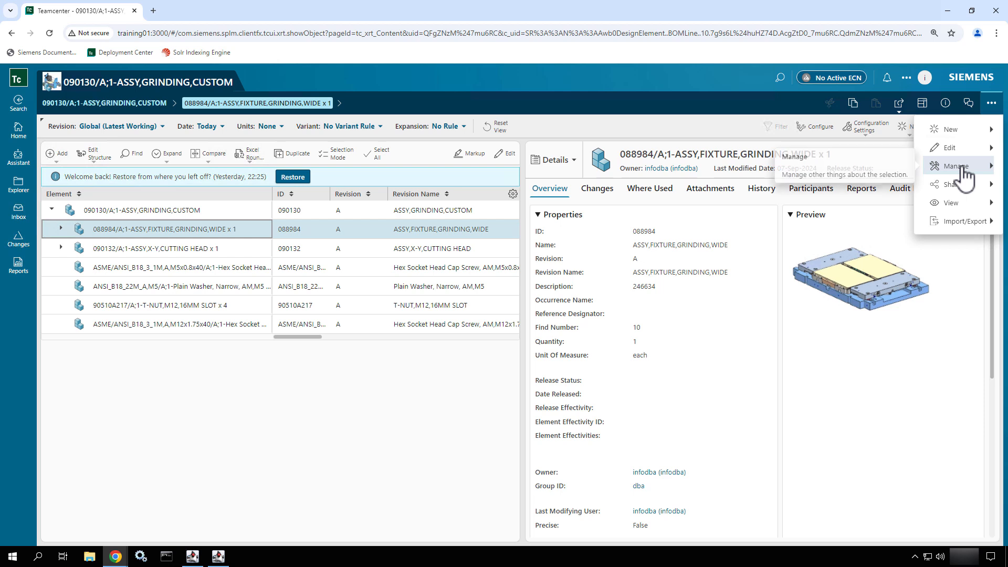
pyautogui.click(683, 135)
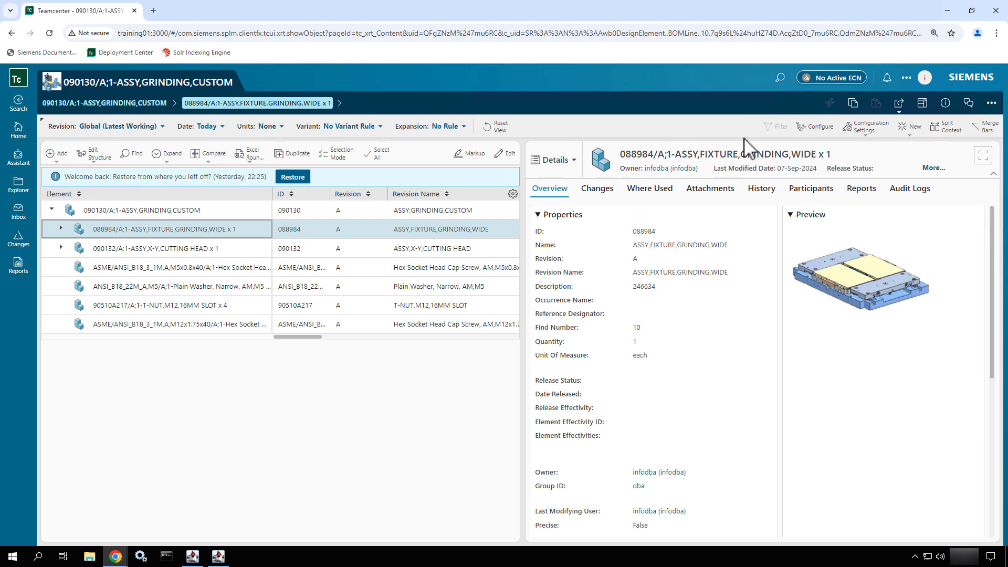
pyautogui.click(443, 232)
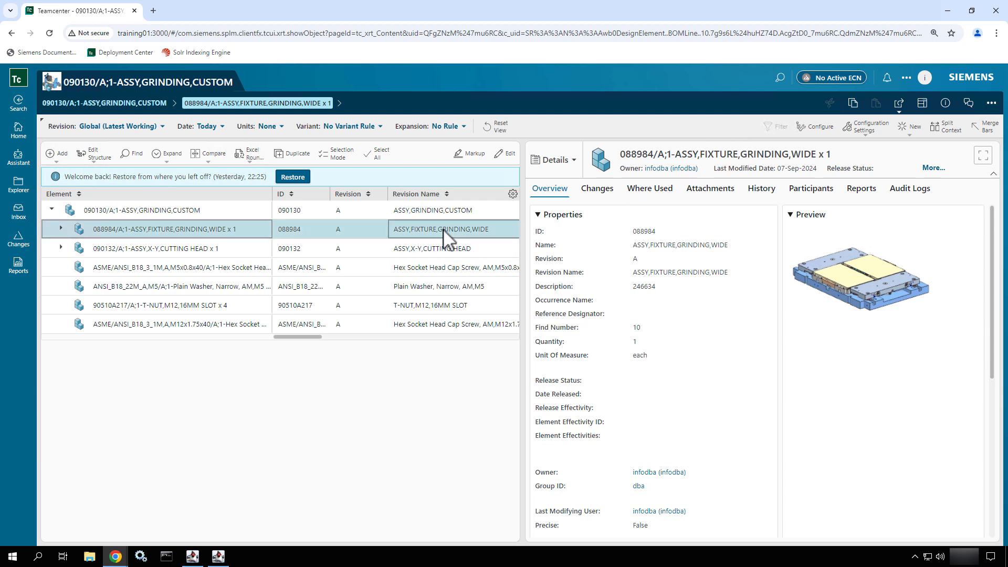
pyautogui.rightClick(444, 233)
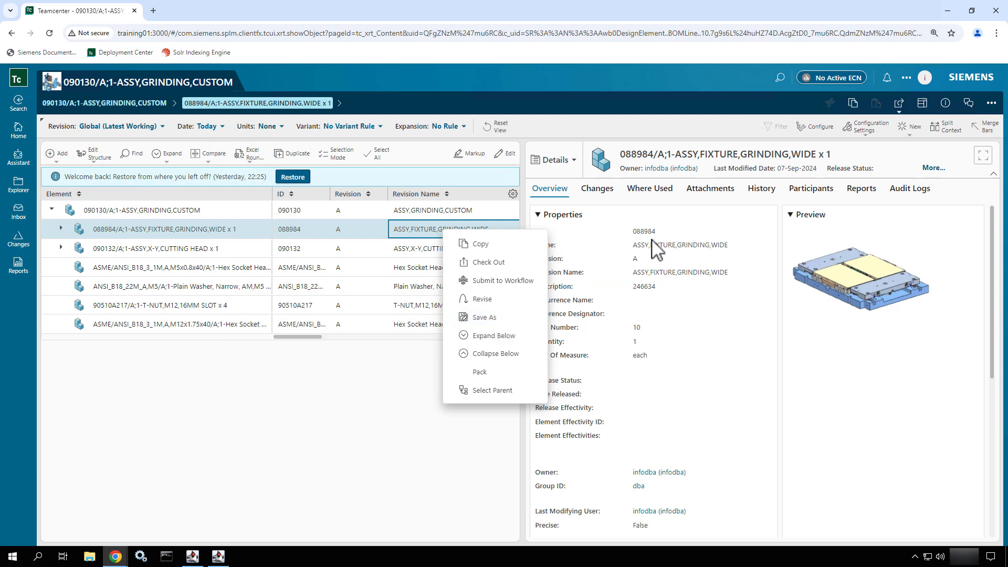
# Show the fixture subassembly's attachments, select the UGMASTER file 088984-A and review the extra commands available for it
pyautogui.click(704, 199)
pyautogui.click(704, 197)
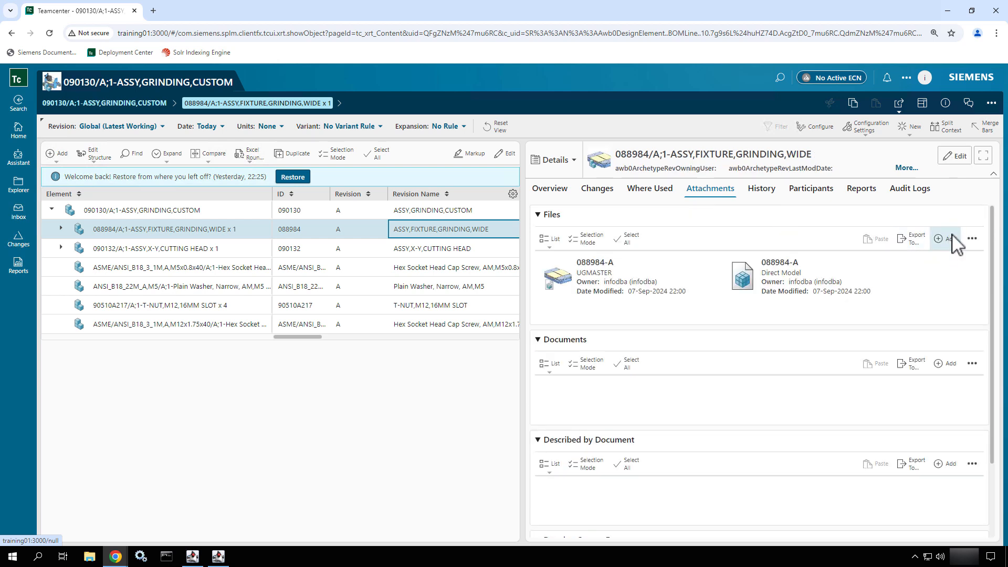
pyautogui.click(972, 239)
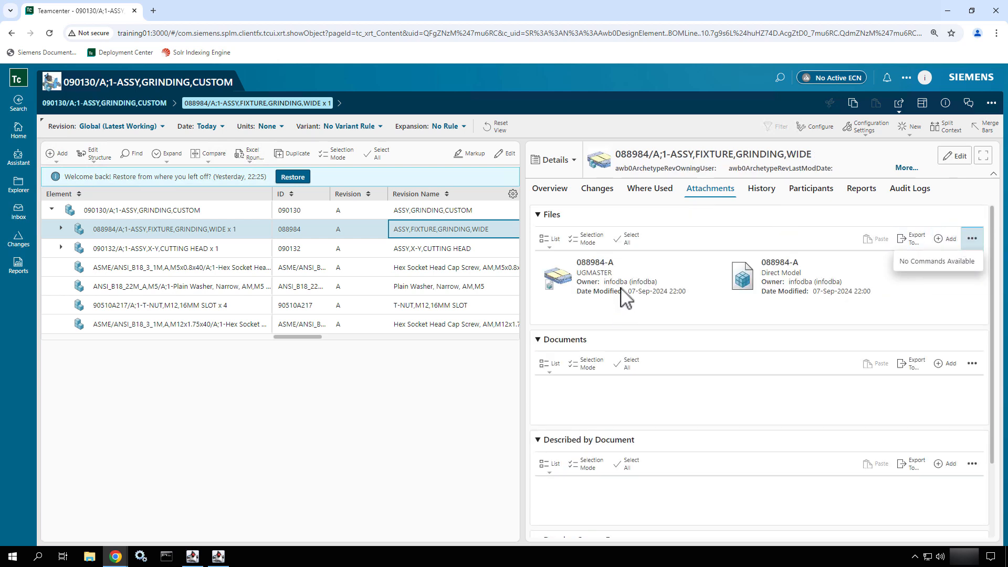
pyautogui.click(623, 292)
pyautogui.click(972, 240)
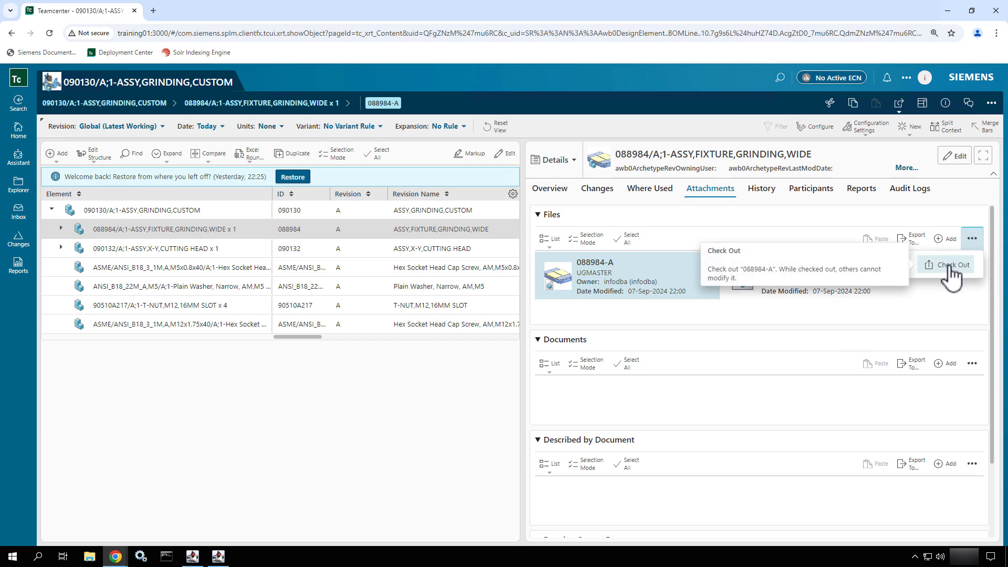
pyautogui.click(826, 216)
pyautogui.click(822, 215)
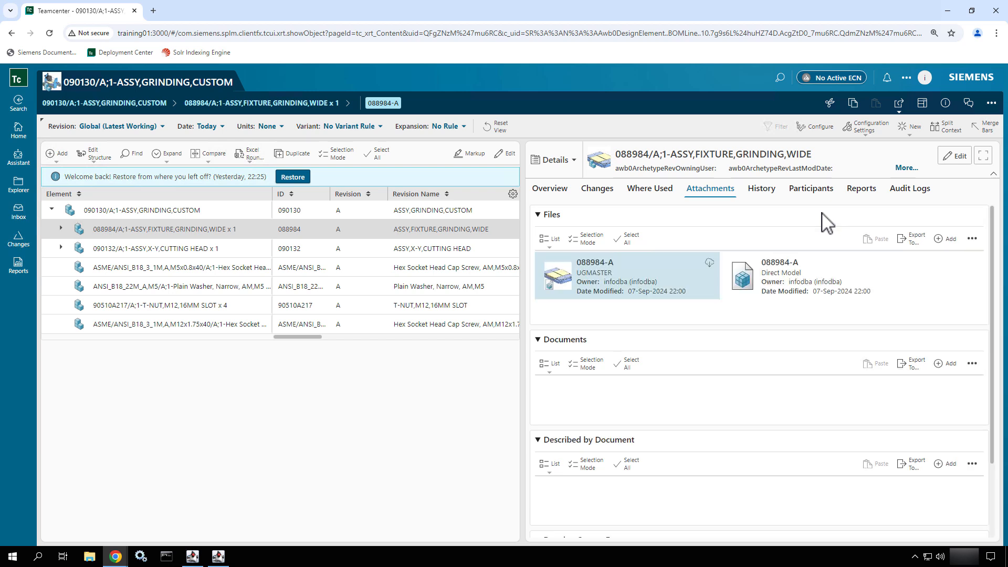
# Expand the fixture subassembly's header properties to review them, and collapse them again
pyautogui.click(681, 282)
pyautogui.click(906, 169)
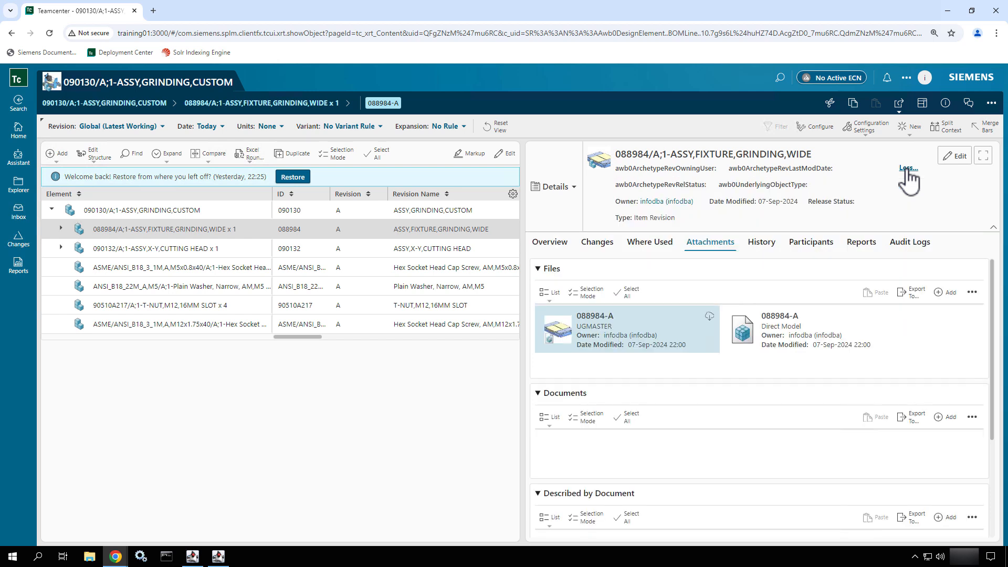
pyautogui.click(907, 169)
pyautogui.click(907, 168)
pyautogui.click(908, 168)
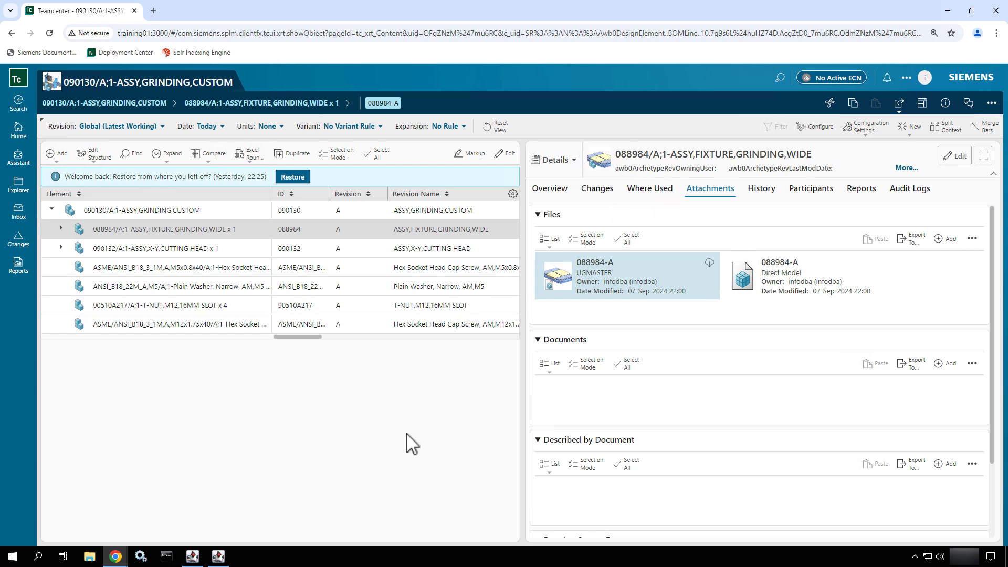
# Widen the structure table and open its column arrangement settings, enlarging them for easier reading
pyautogui.moveTo(523, 371); pyautogui.dragTo(609, 377)
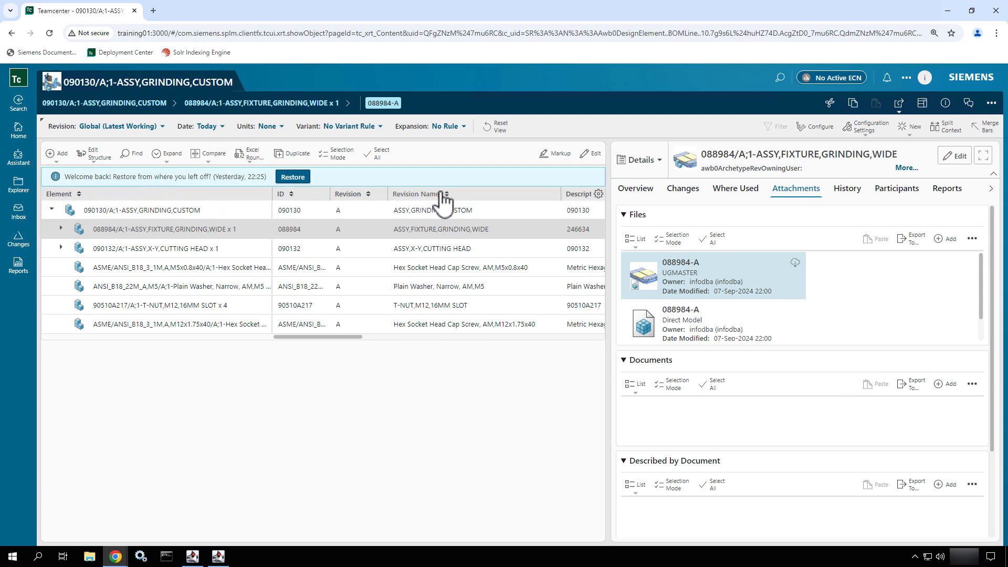
pyautogui.click(598, 195)
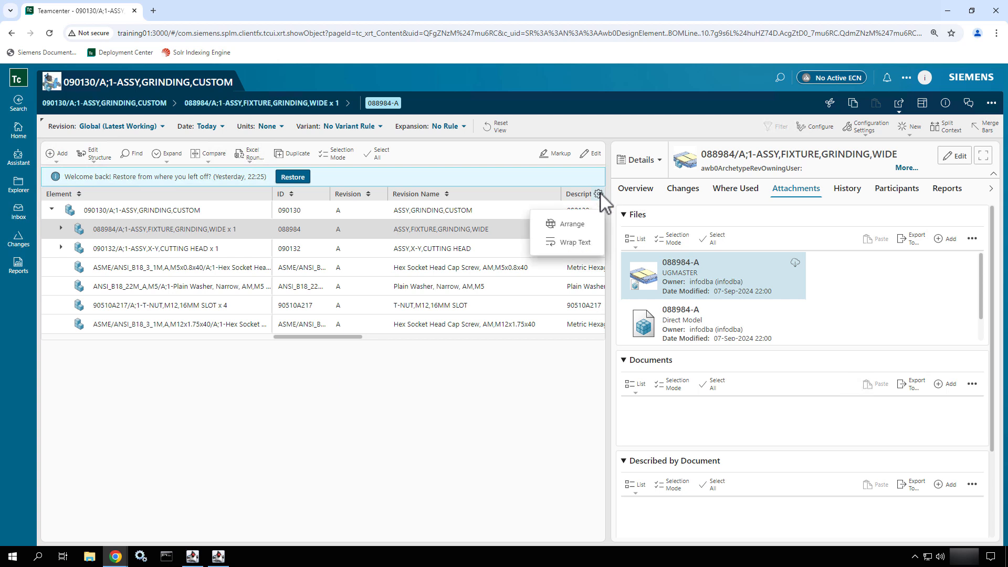
pyautogui.click(571, 224)
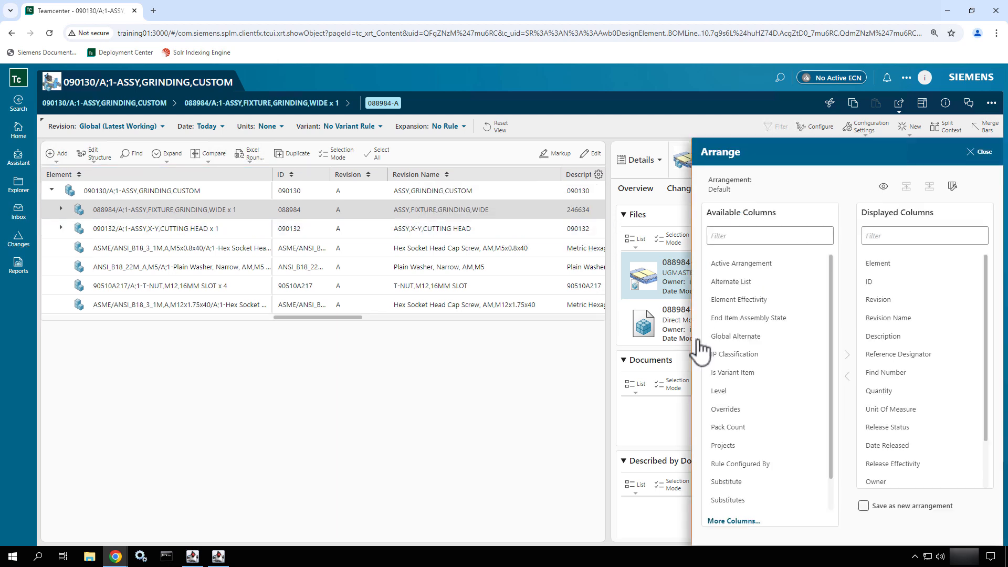
pyautogui.moveTo(699, 349); pyautogui.dragTo(428, 349)
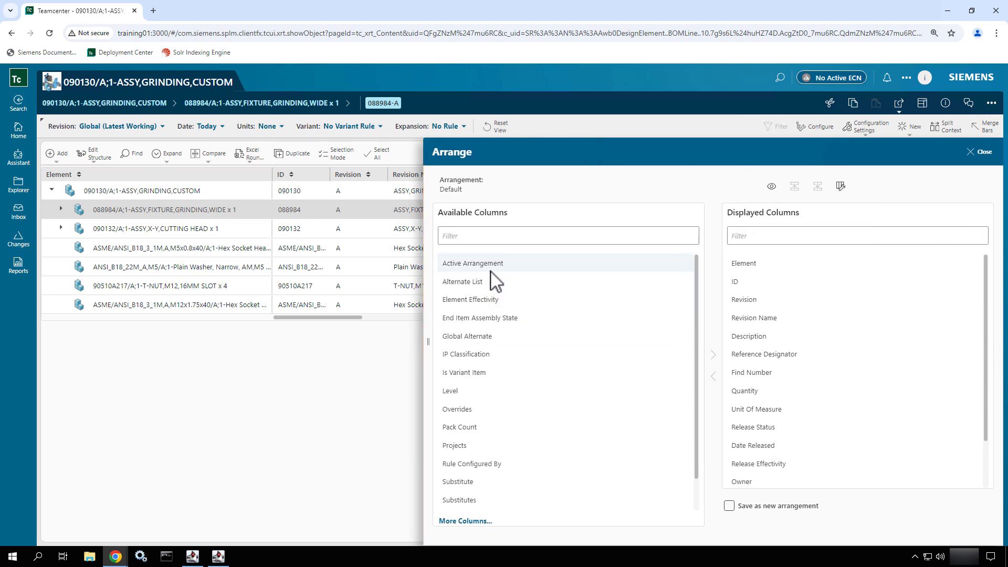
# List all additional available columns and move the displayed Revision column below Revision Name
pyautogui.scroll(-1, 521, 351)
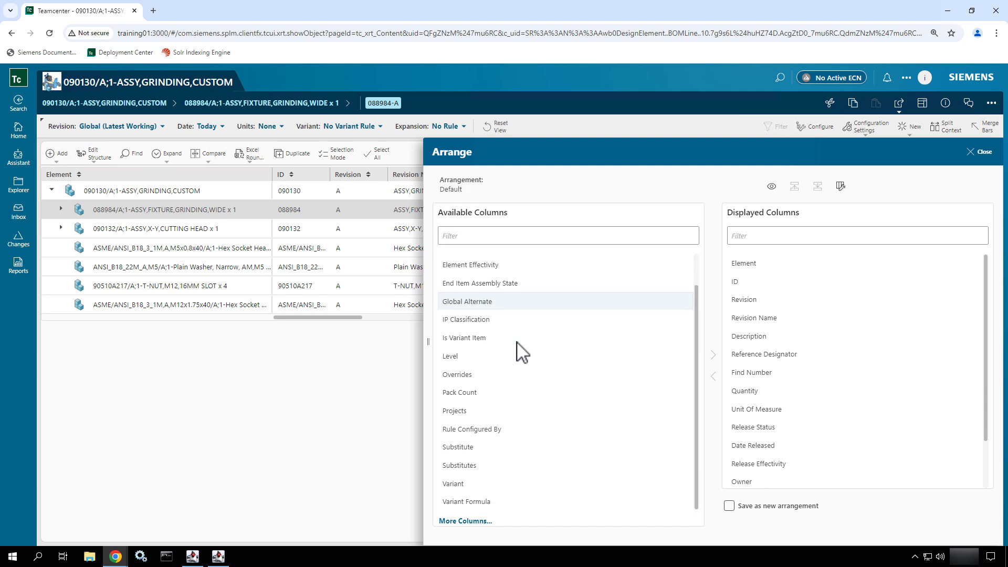
pyautogui.scroll(1, 521, 352)
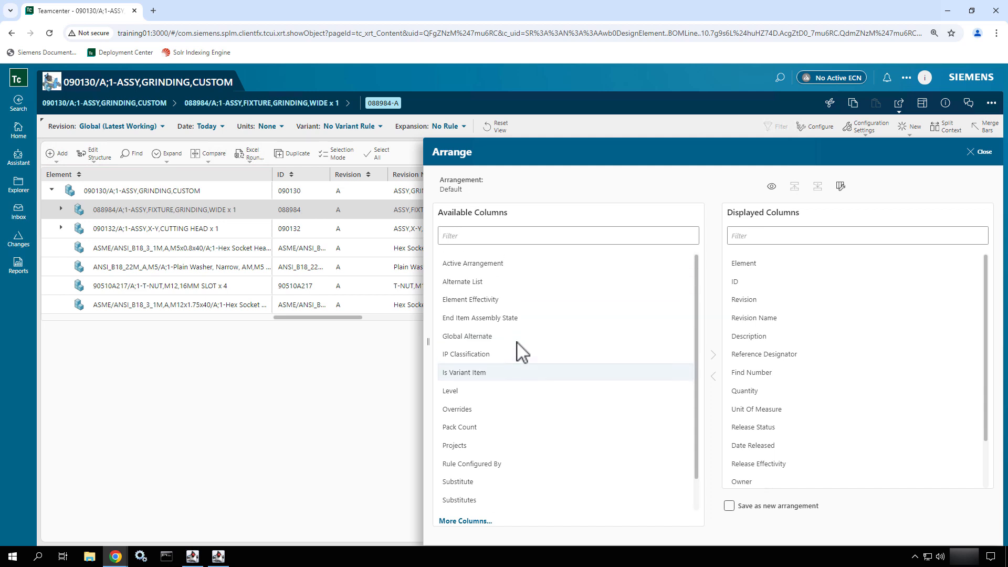
pyautogui.click(479, 522)
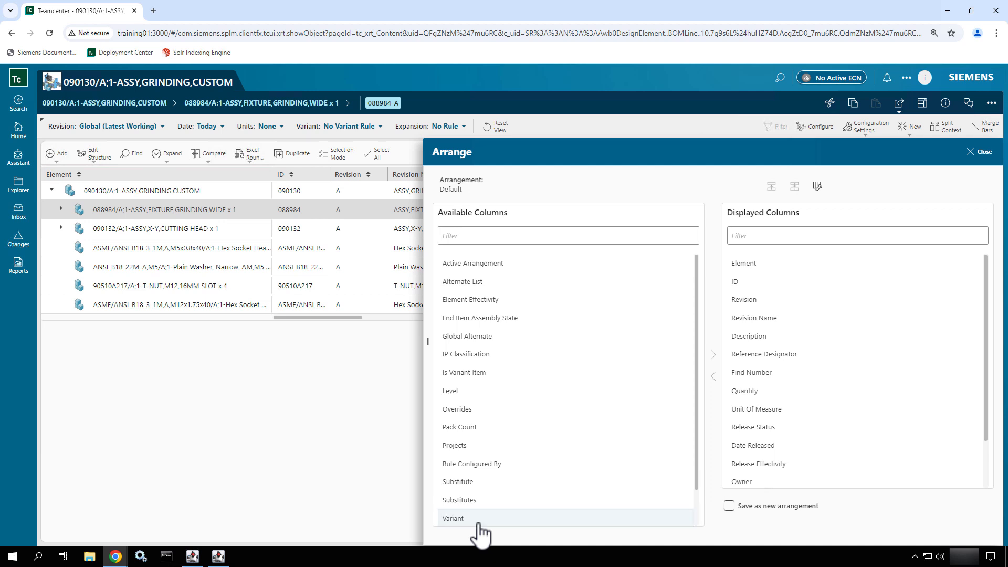
pyautogui.scroll(-20, 498, 459)
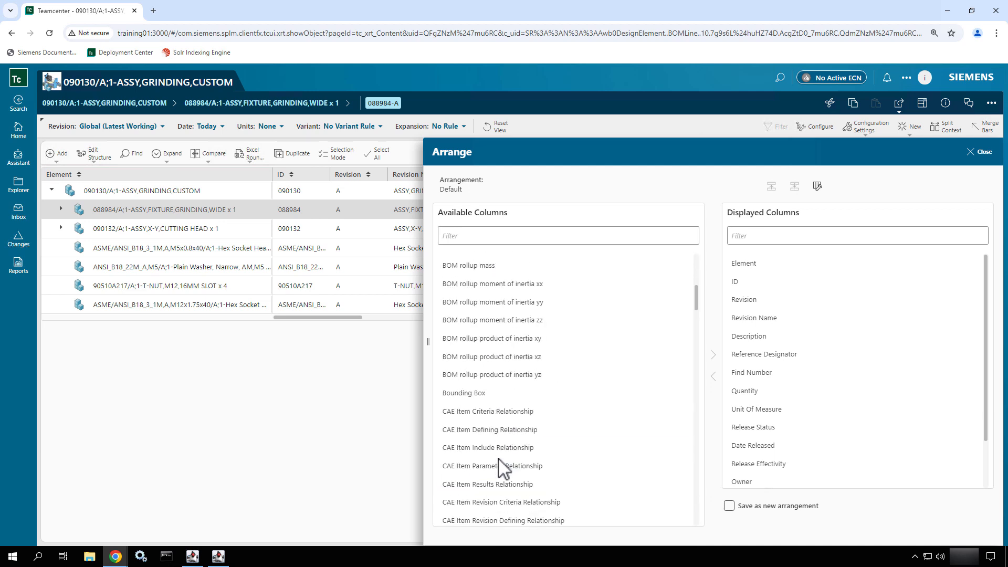
pyautogui.scroll(-5, 501, 467)
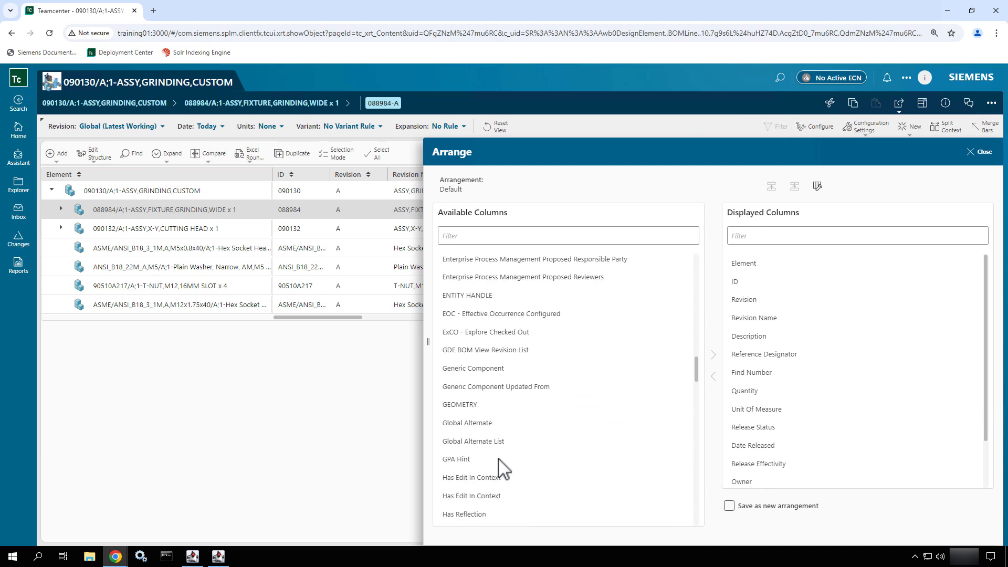
pyautogui.scroll(12, 502, 467)
pyautogui.scroll(5, 503, 467)
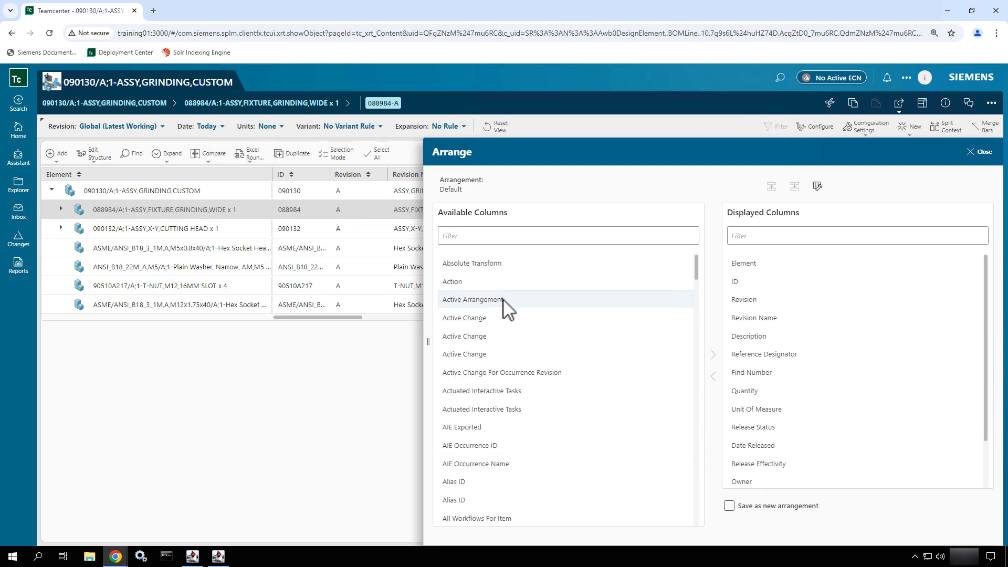
pyautogui.moveTo(504, 301); pyautogui.dragTo(770, 293)
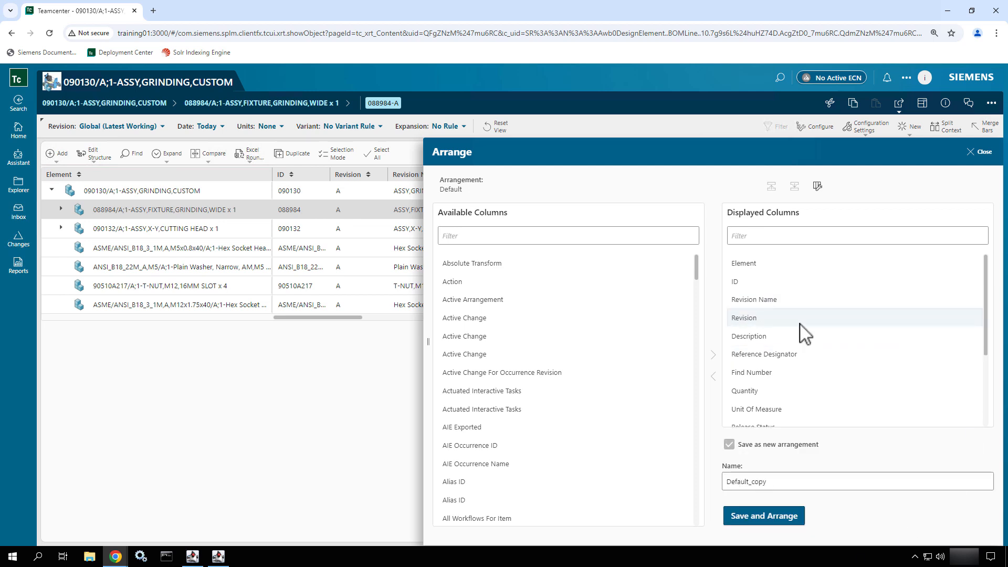
# Move the displayed Reference Designator column above Description, save the layout as new arrangement Default_copy, and check the structure table's columns
pyautogui.moveTo(782, 362); pyautogui.dragTo(779, 329)
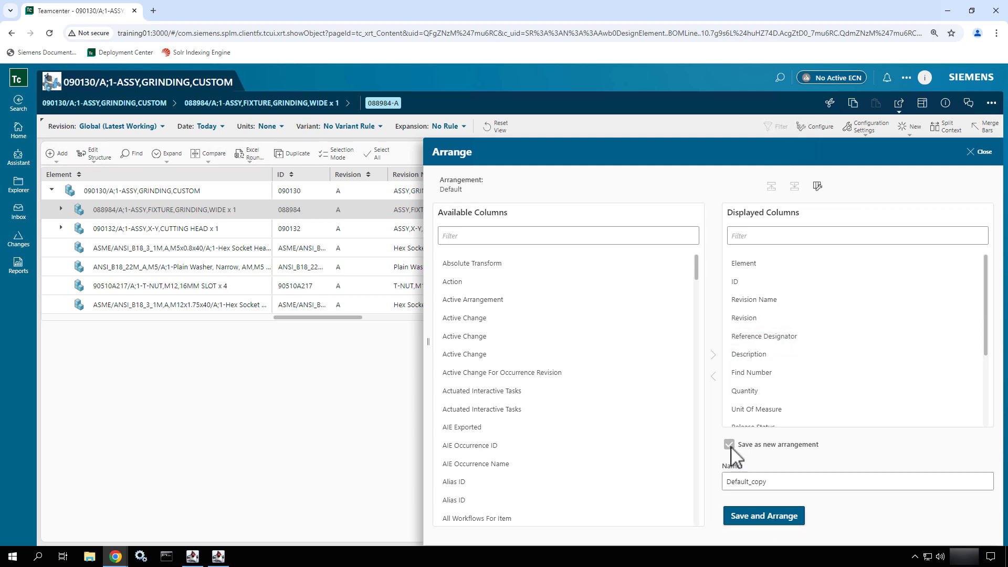
pyautogui.click(770, 514)
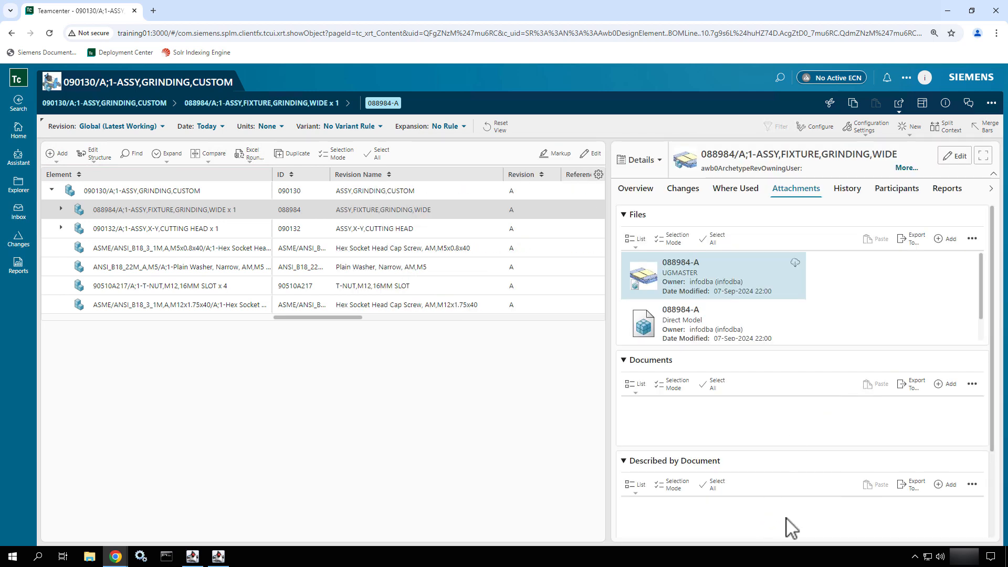
pyautogui.moveTo(328, 318); pyautogui.dragTo(455, 317)
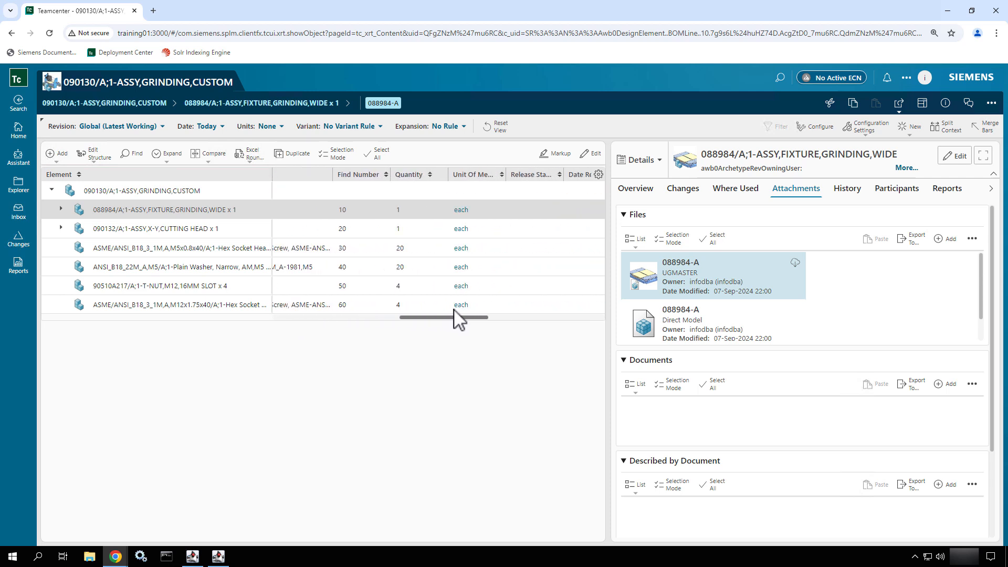
# Reopen the column arrangement settings and delete the saved arrangement Default_copy
pyautogui.click(598, 174)
pyautogui.click(580, 206)
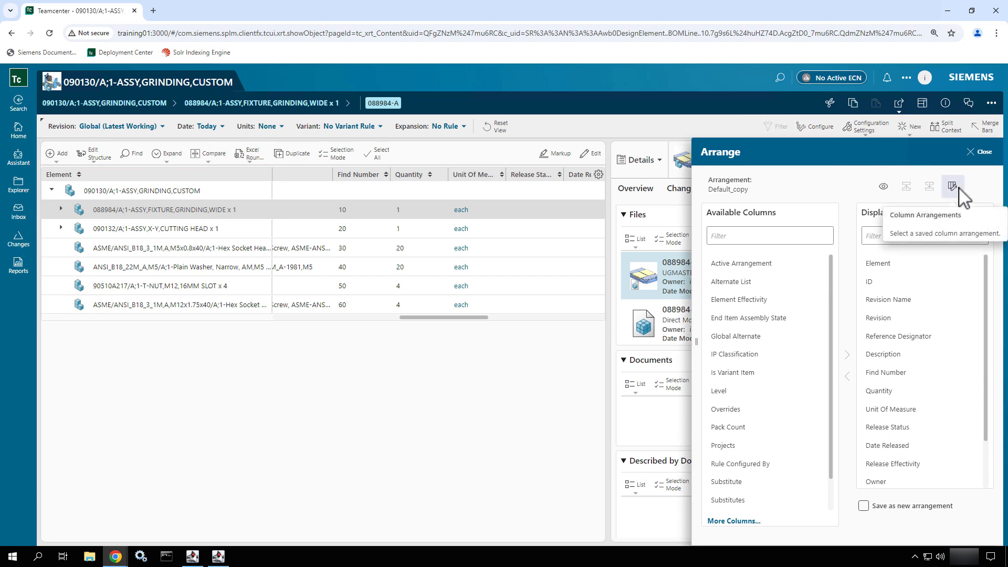
pyautogui.click(958, 188)
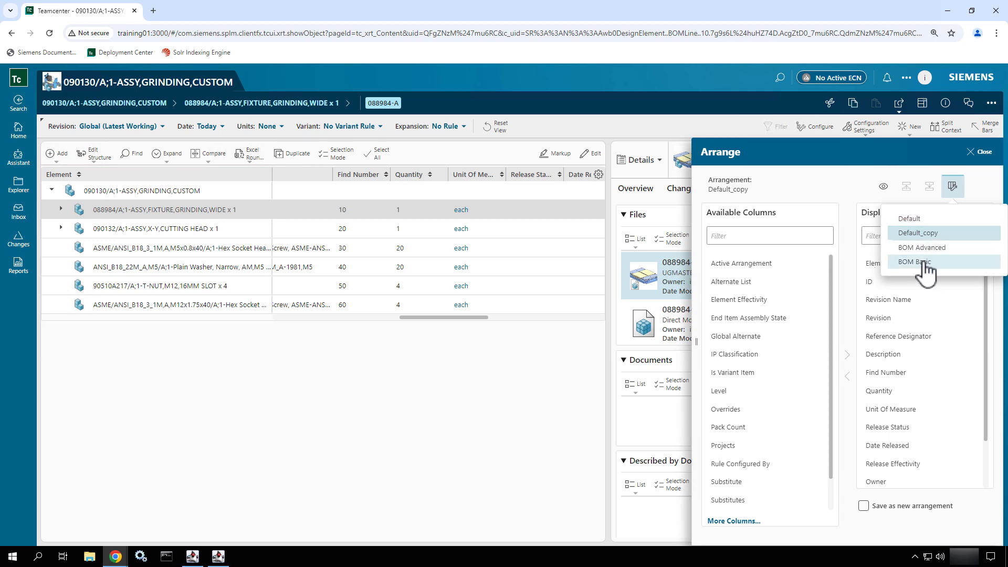
pyautogui.moveTo(939, 232)
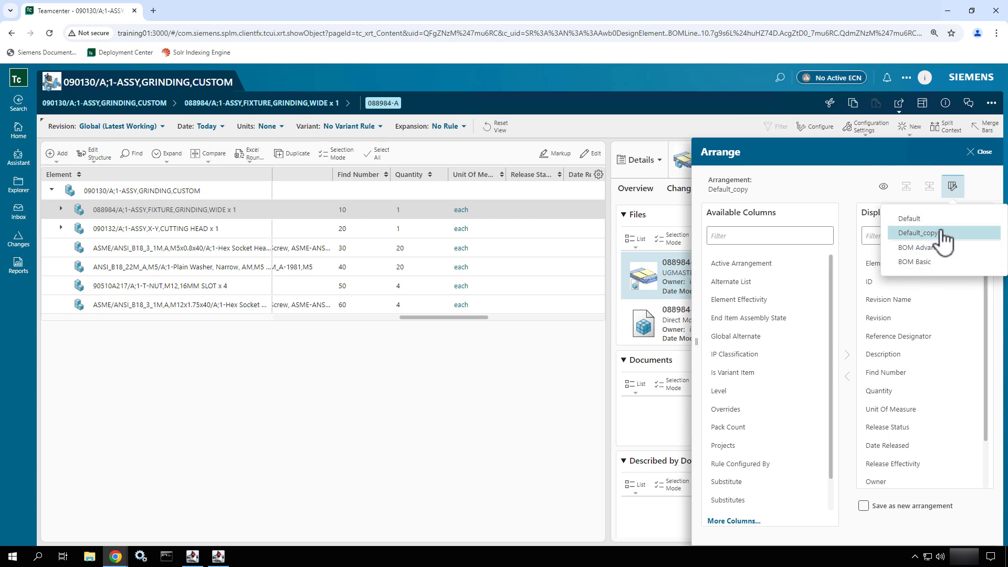
pyautogui.click(987, 236)
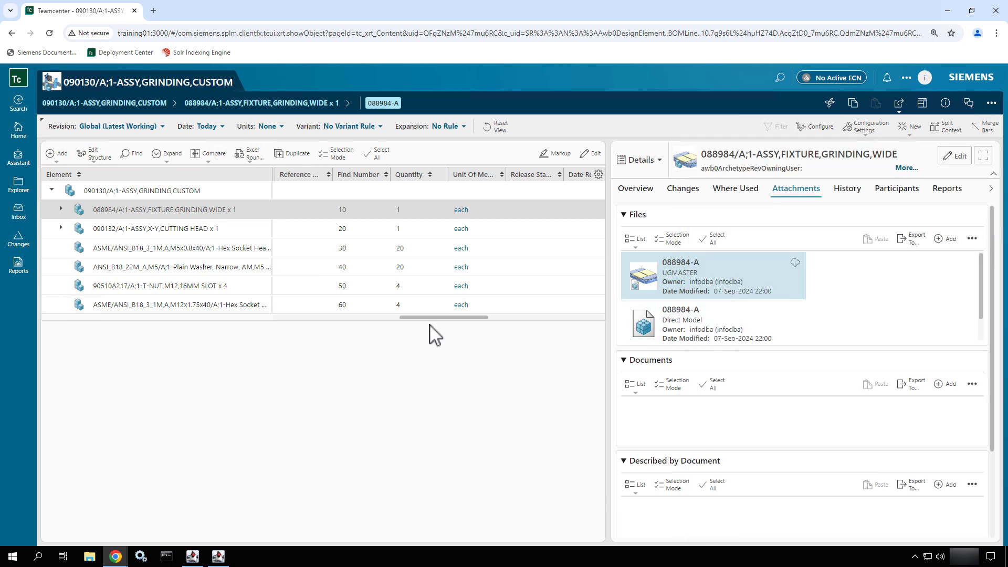
# Review the Default arrangement's available and displayed columns, select Find Number, and close the settings without changes
pyautogui.click(599, 175)
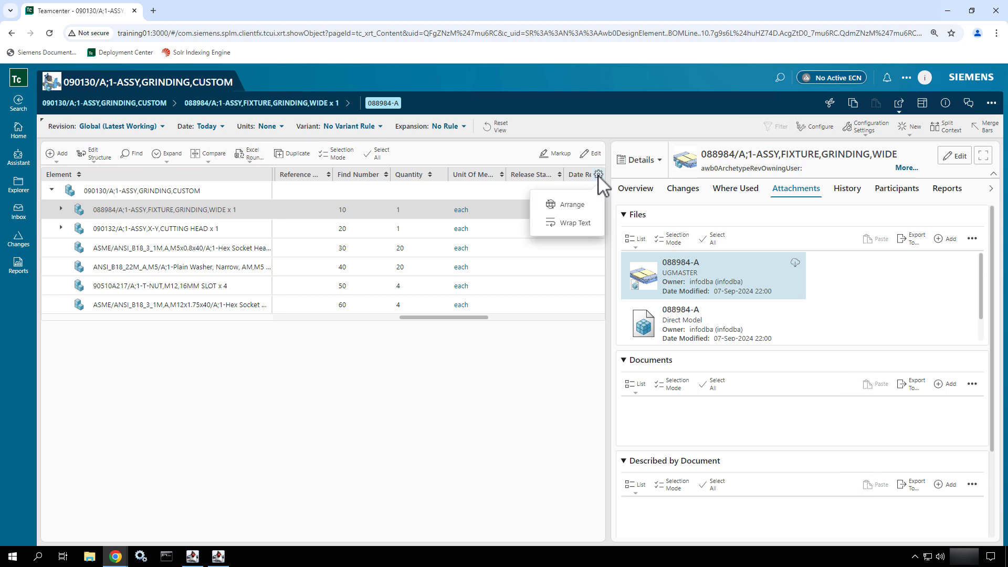
pyautogui.click(582, 205)
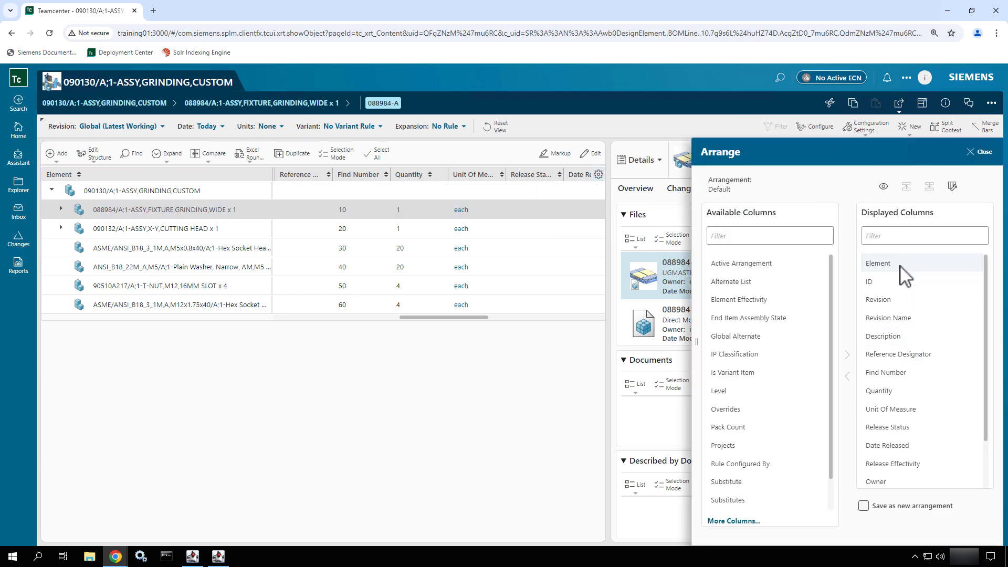
pyautogui.click(895, 378)
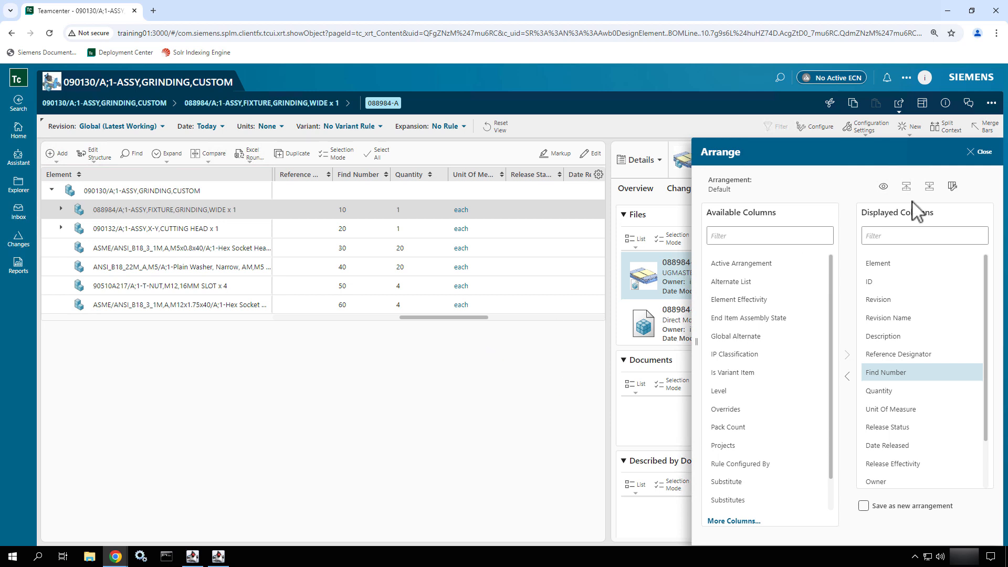
pyautogui.click(979, 153)
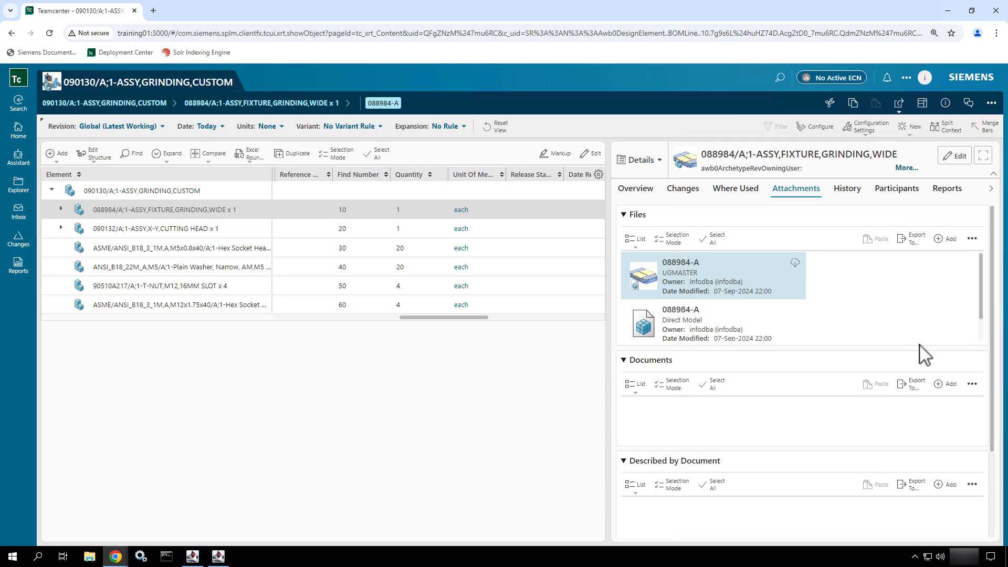
# Review the Release Status column's sorting and visibility options, and the Share and Import/Export commands available for the selected file
pyautogui.click(542, 176)
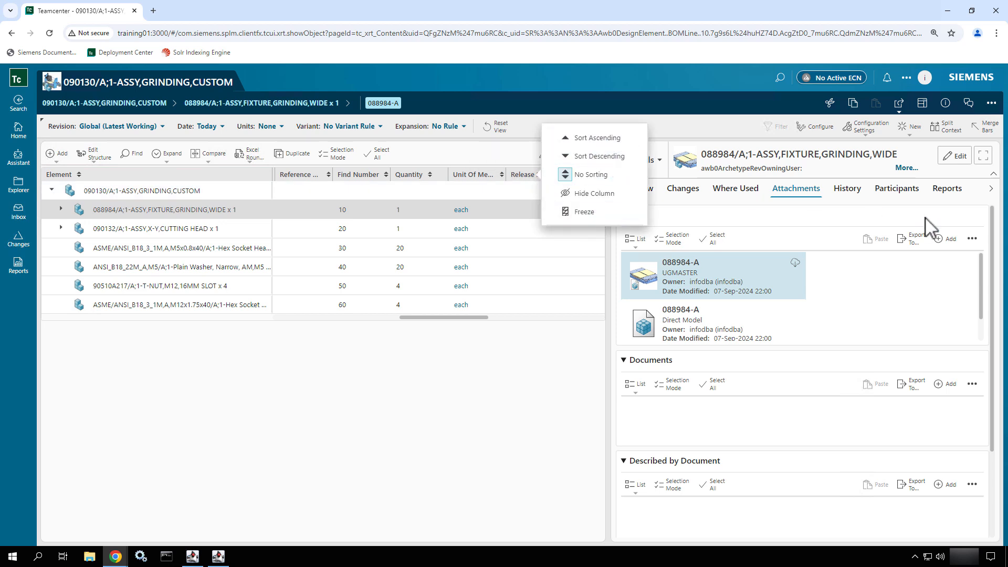
pyautogui.click(991, 105)
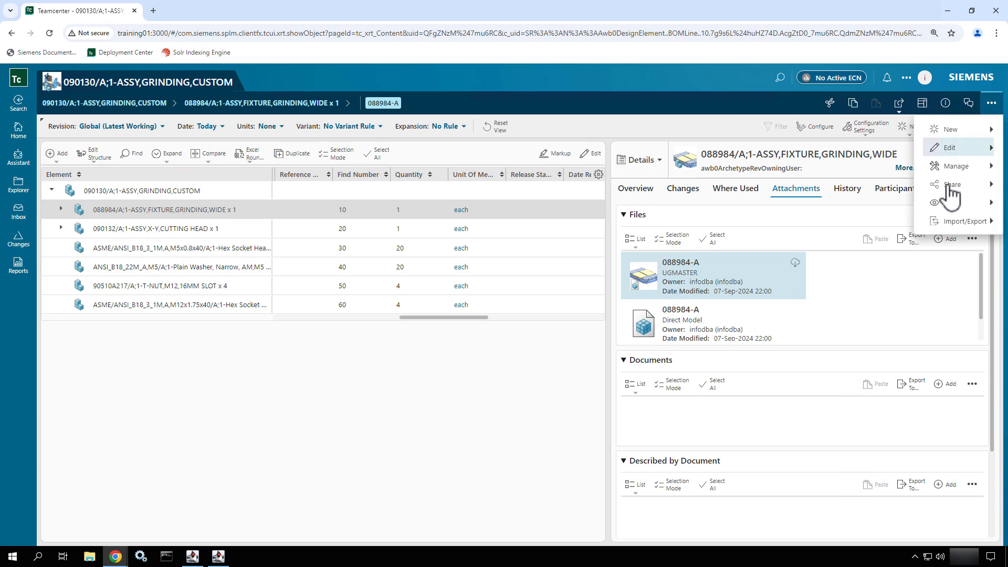
pyautogui.moveTo(948, 191)
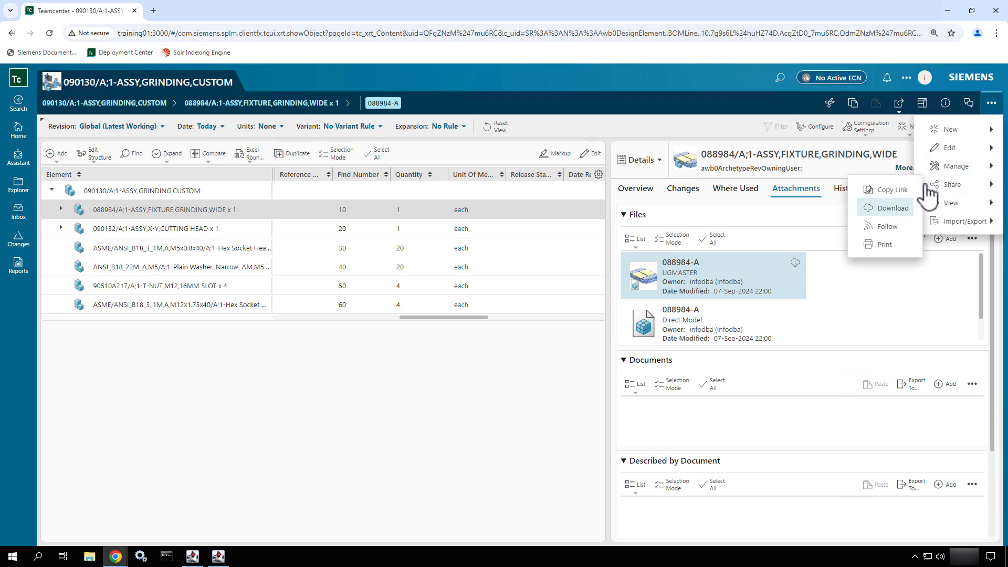
pyautogui.moveTo(962, 215)
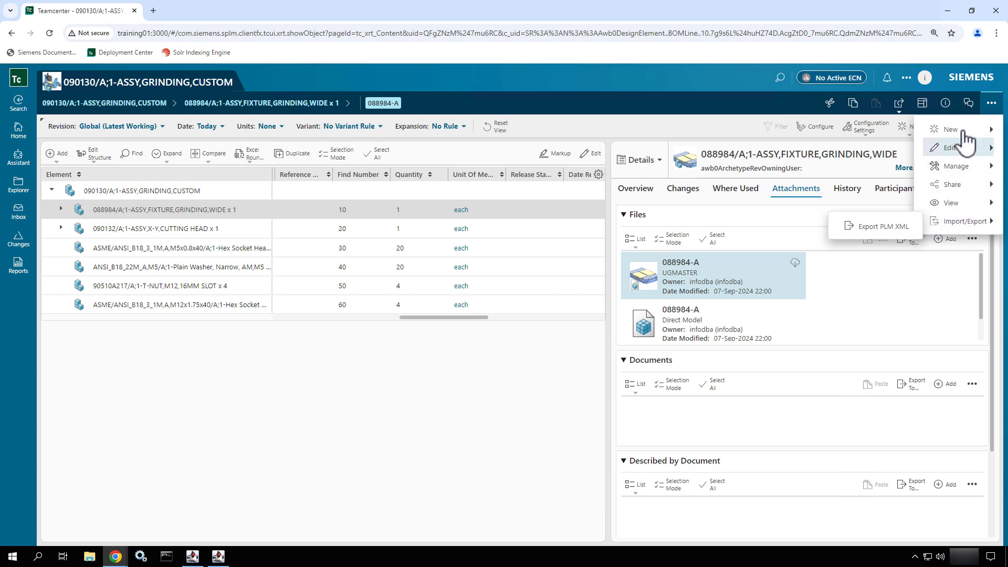
pyautogui.click(405, 459)
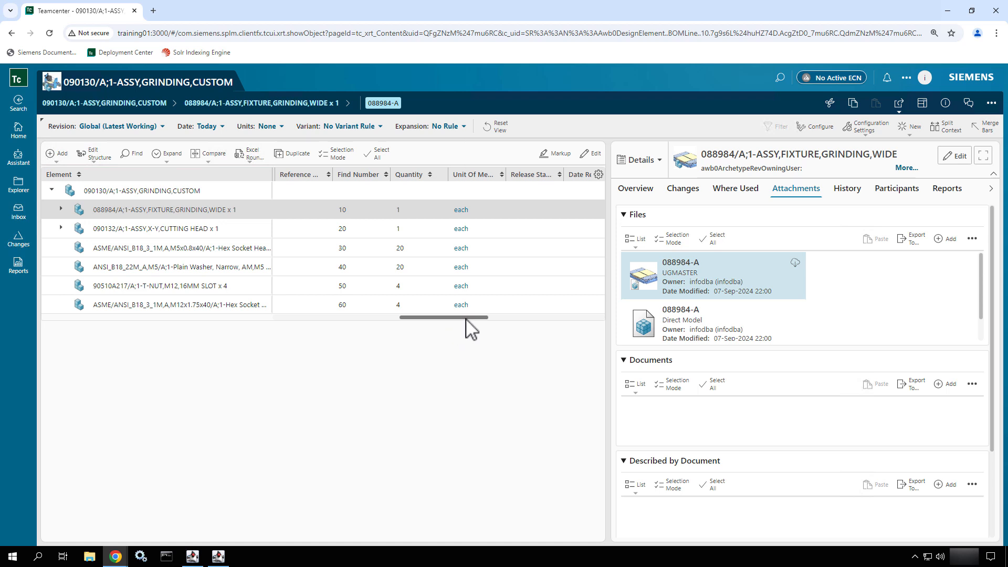
# Bring the Description column into view, reopen the column arrangement settings and hide Element from the displayed columns list
pyautogui.moveTo(465, 319); pyautogui.dragTo(380, 318)
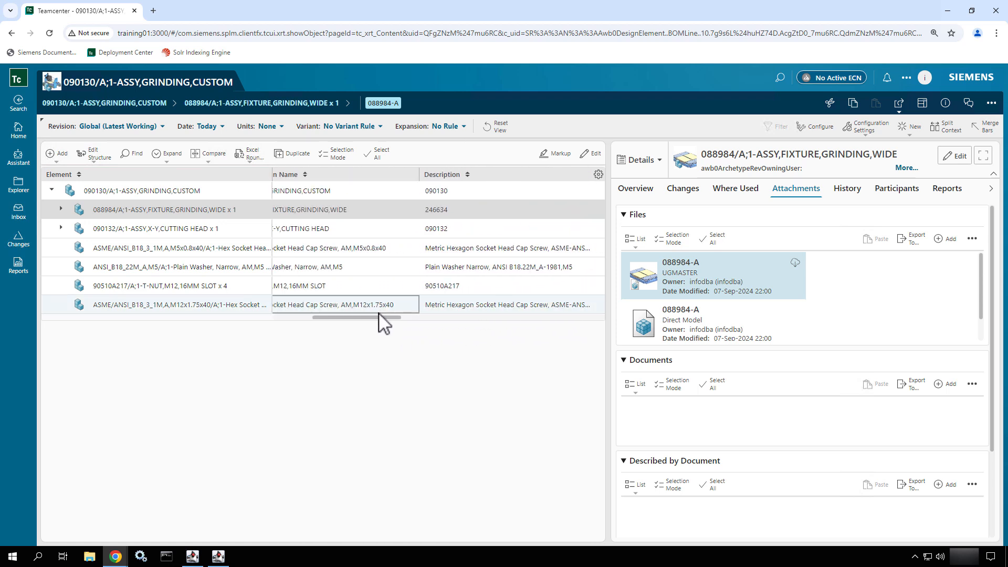
pyautogui.click(599, 175)
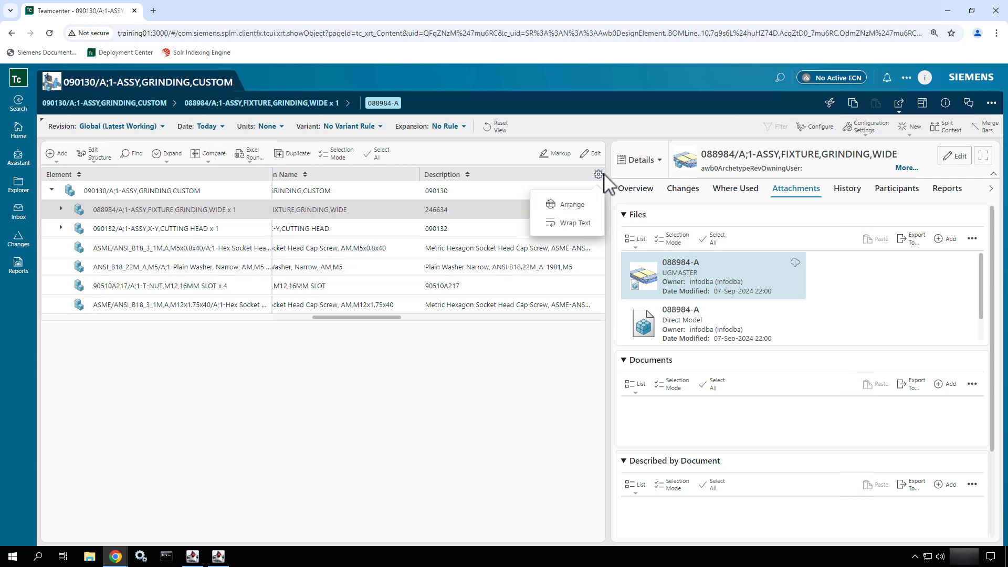
pyautogui.click(569, 207)
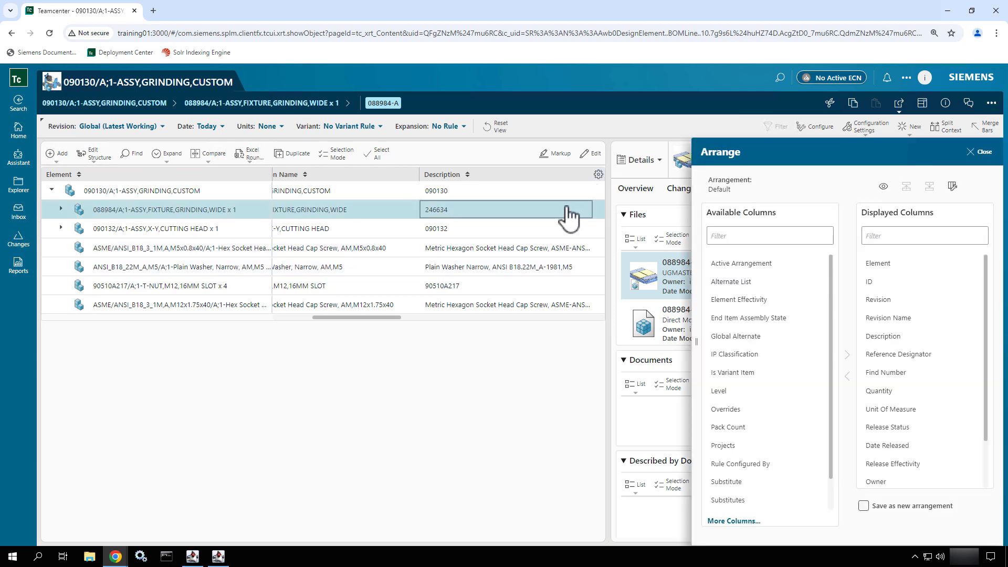
pyautogui.click(884, 188)
pyautogui.scroll(-2, 898, 360)
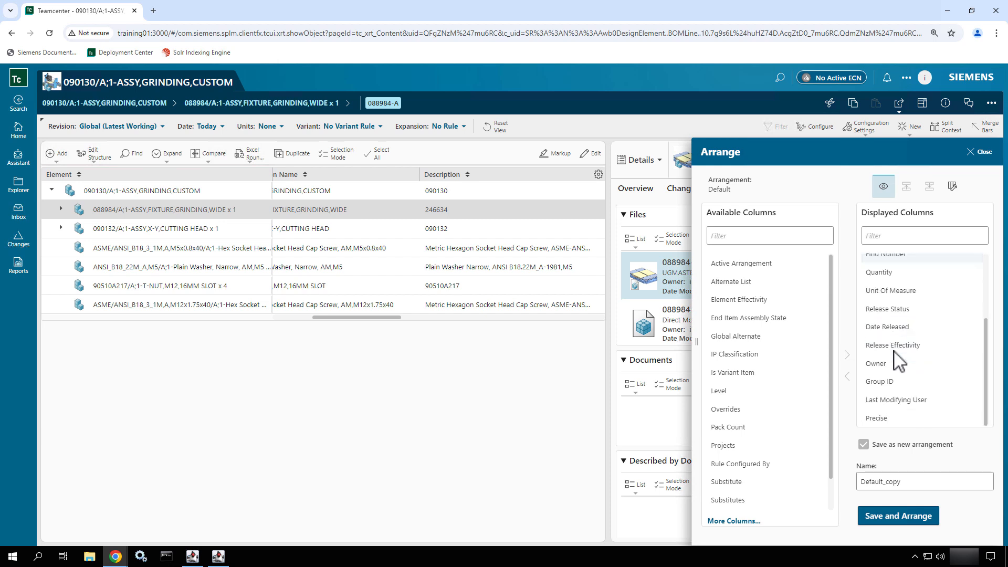
pyautogui.scroll(3, 899, 360)
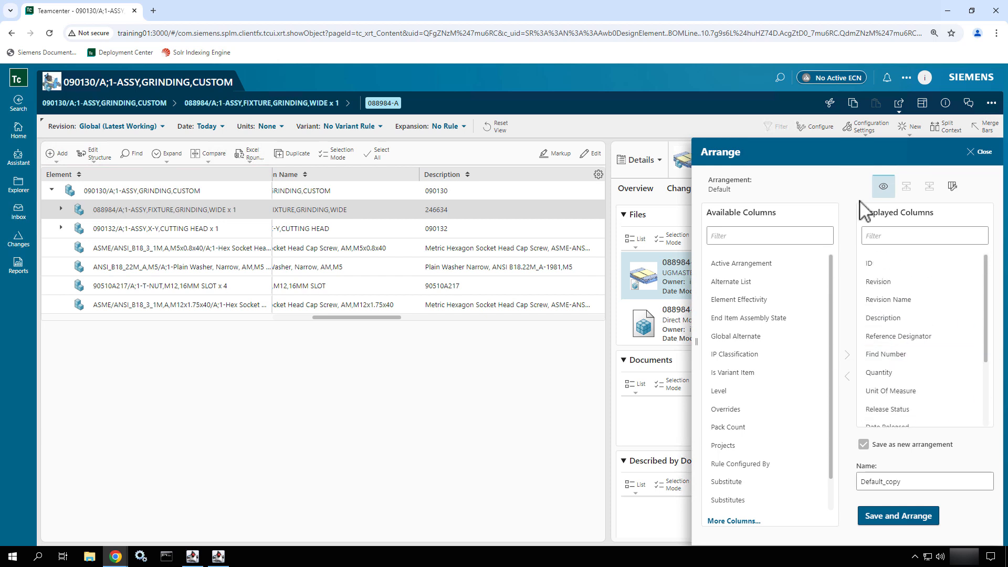
# Load the saved BOM Advanced arrangement to preview its columns, and close the settings without applying it
pyautogui.click(952, 186)
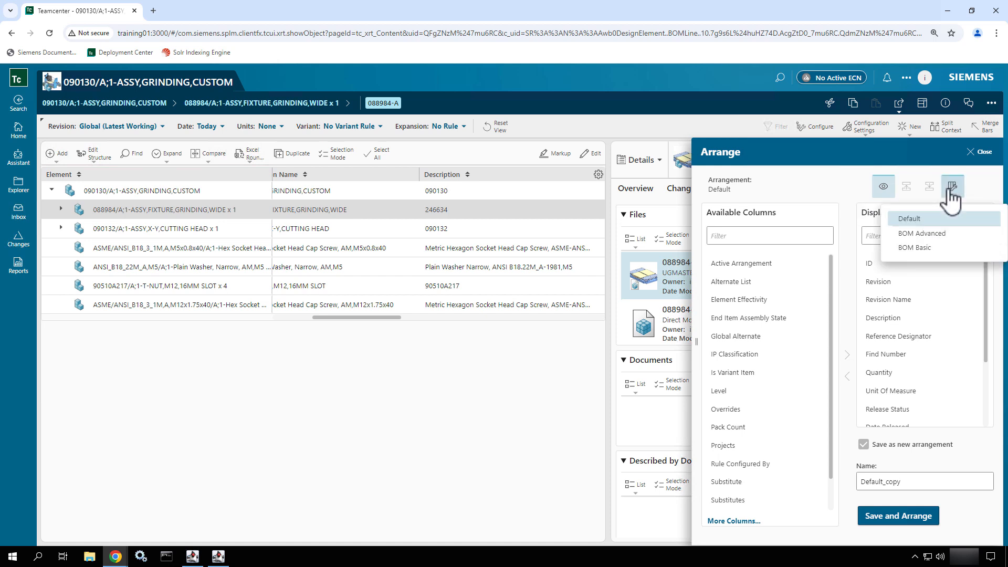
pyautogui.click(933, 235)
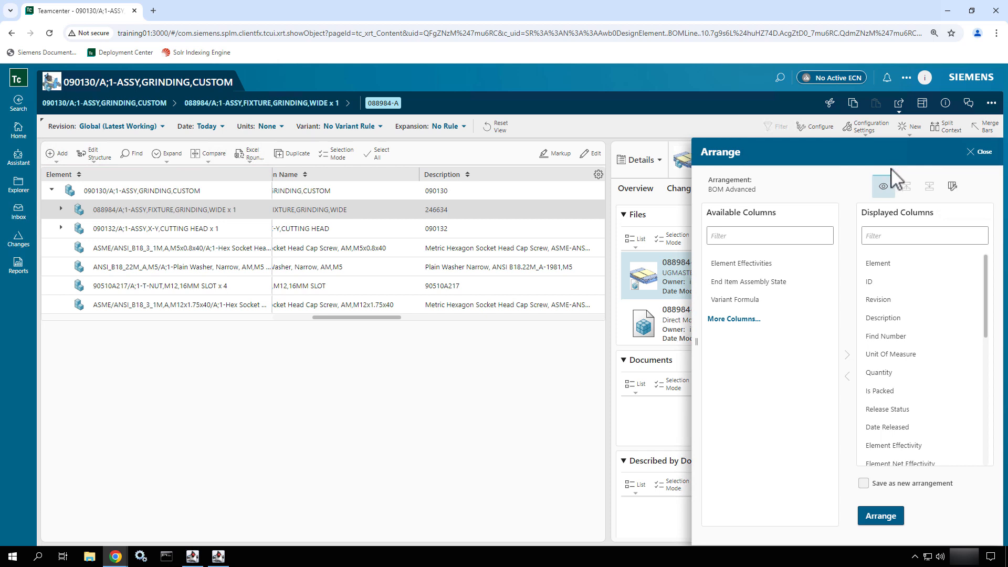
pyautogui.click(984, 157)
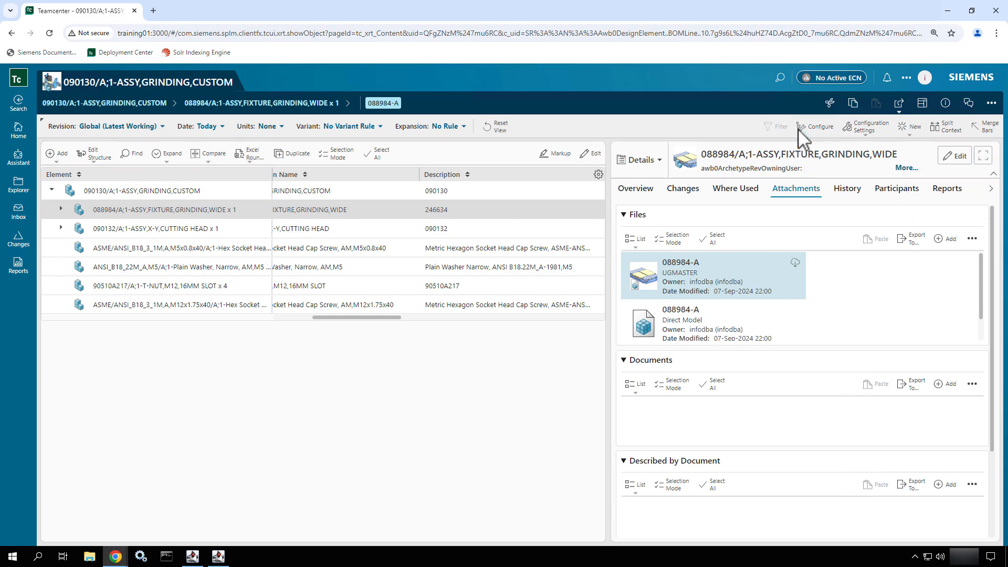